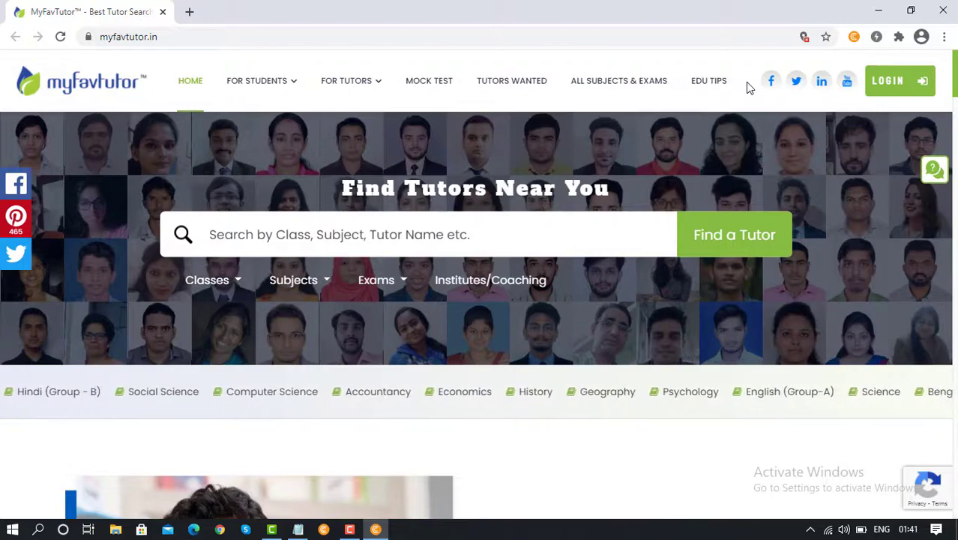
Scroll the MyFavTutor homepage down to the footer's Useful Links section.
scroll(676, 274, "down", 5)
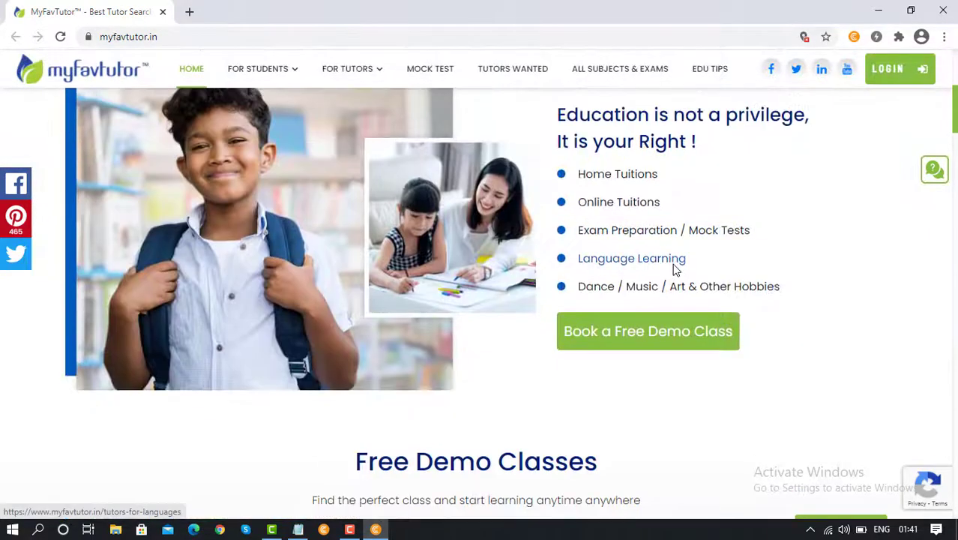
scroll(796, 317, "up", 5)
mouse_move(358, 96)
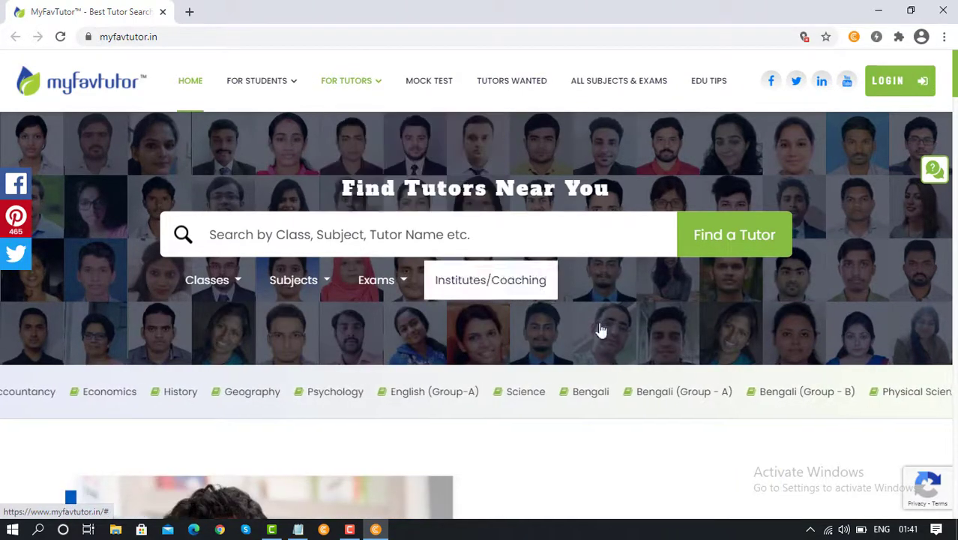
scroll(635, 293, "down", 15)
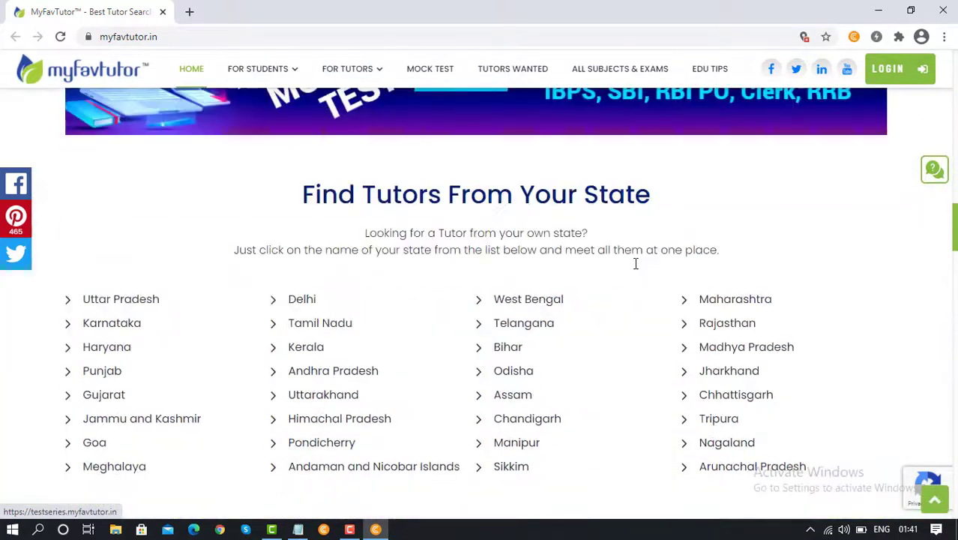
scroll(635, 264, "down", 20)
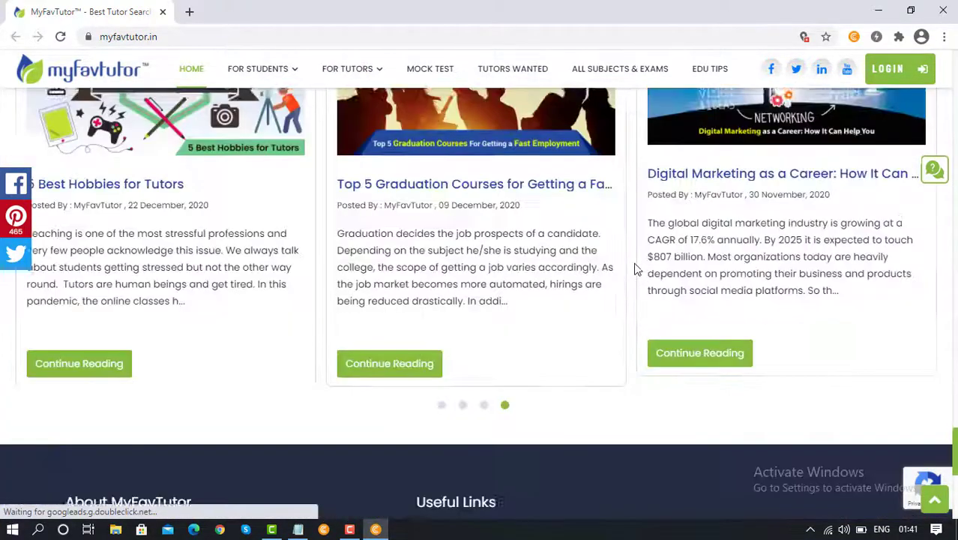
scroll(635, 266, "down", 5)
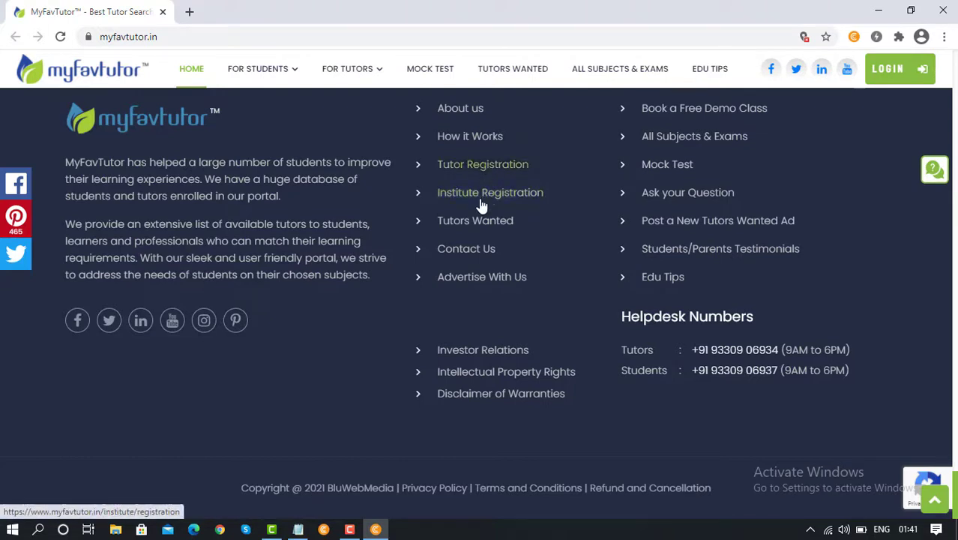
Open Tutor Registration in a new tab, dismiss the location request, and scroll to the form.
left_click(484, 165, "ctrl")
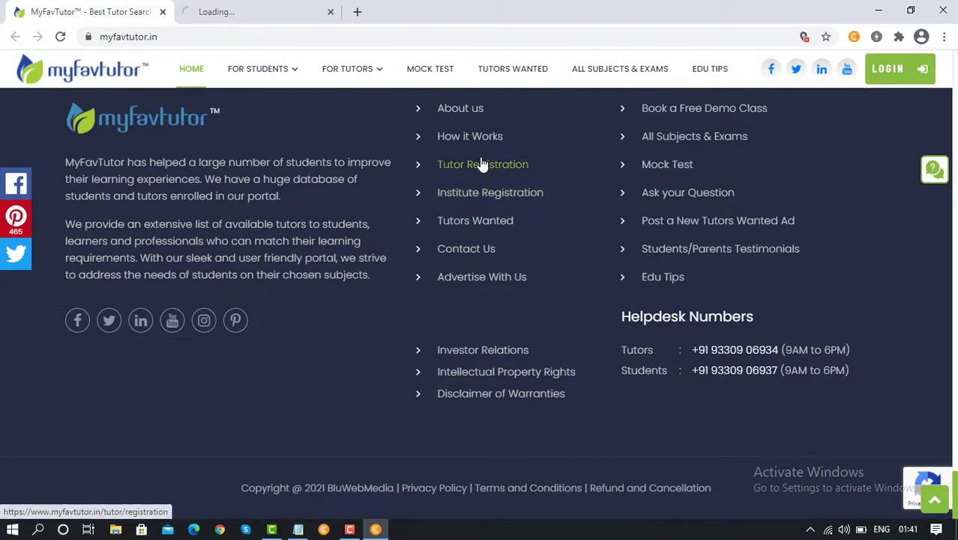
left_click(243, 13)
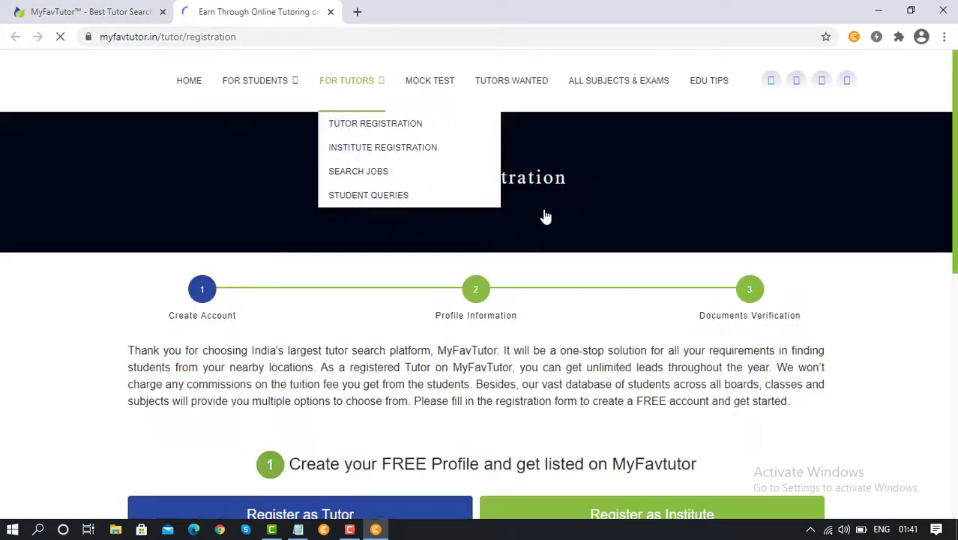
scroll(594, 259, "down", 5)
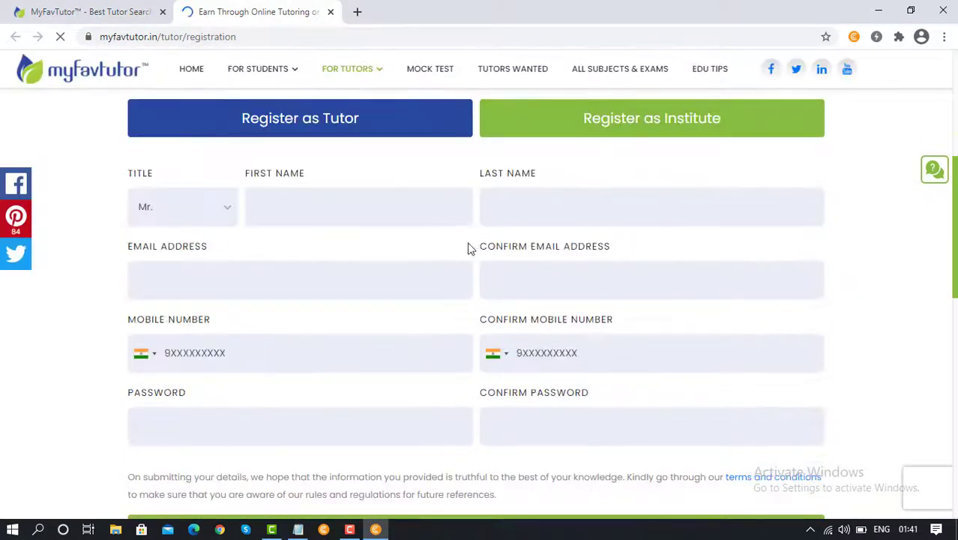
scroll(314, 240, "up", 2)
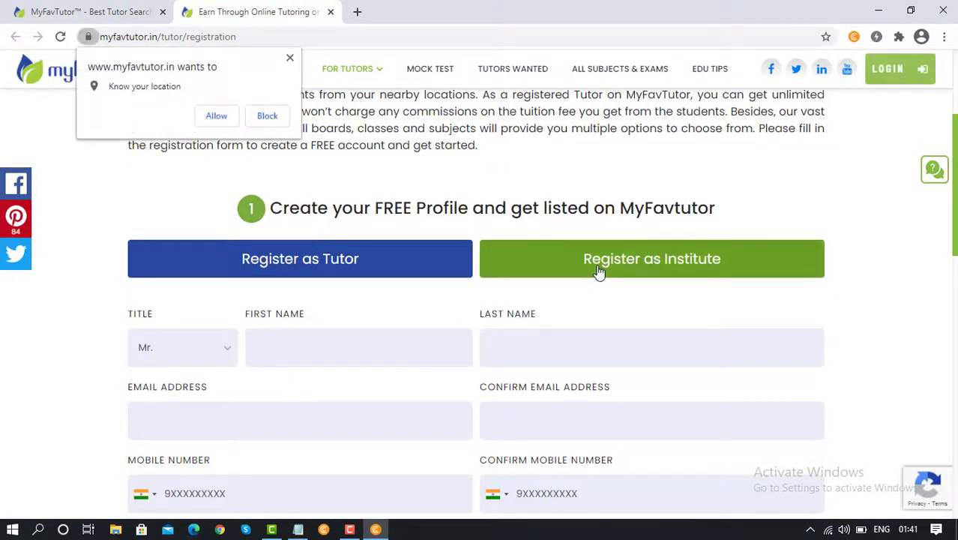
left_click(291, 59)
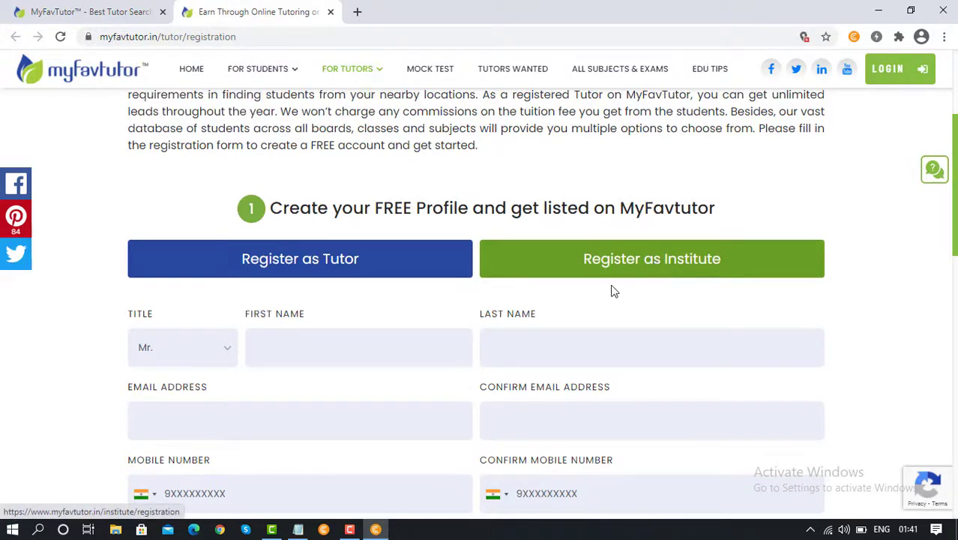
scroll(600, 293, "down", 2)
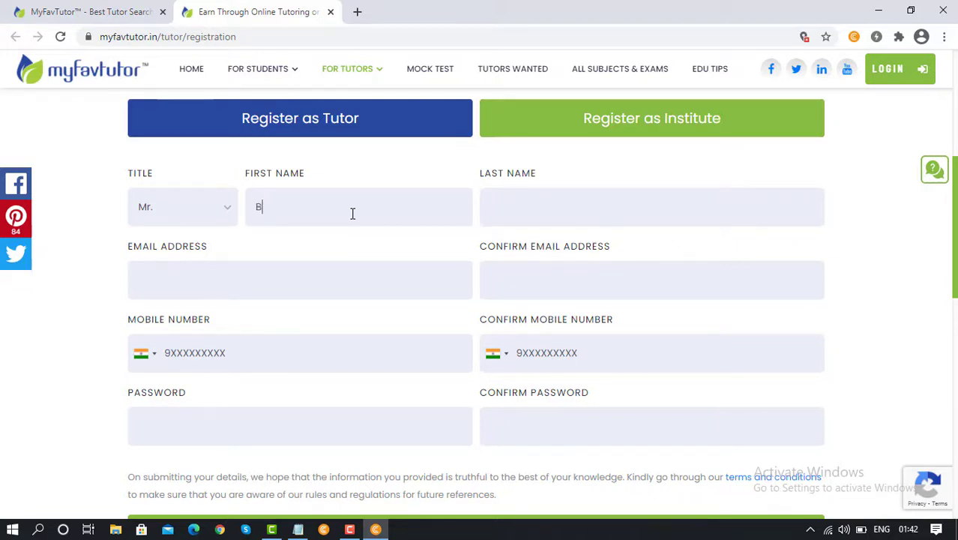
Enter the tutor's name, e-mail, mobile number and password, then submit the registration.
key("Tab")
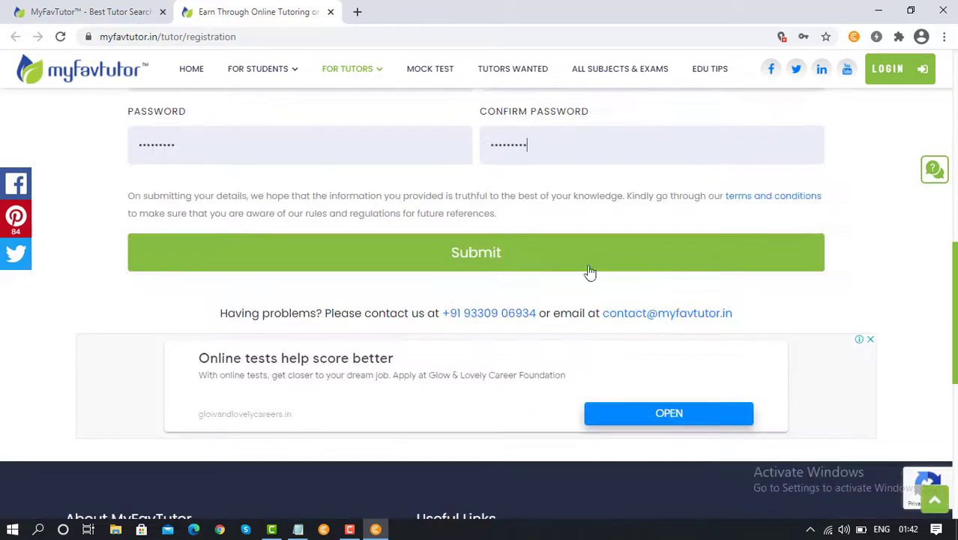
left_click(523, 258)
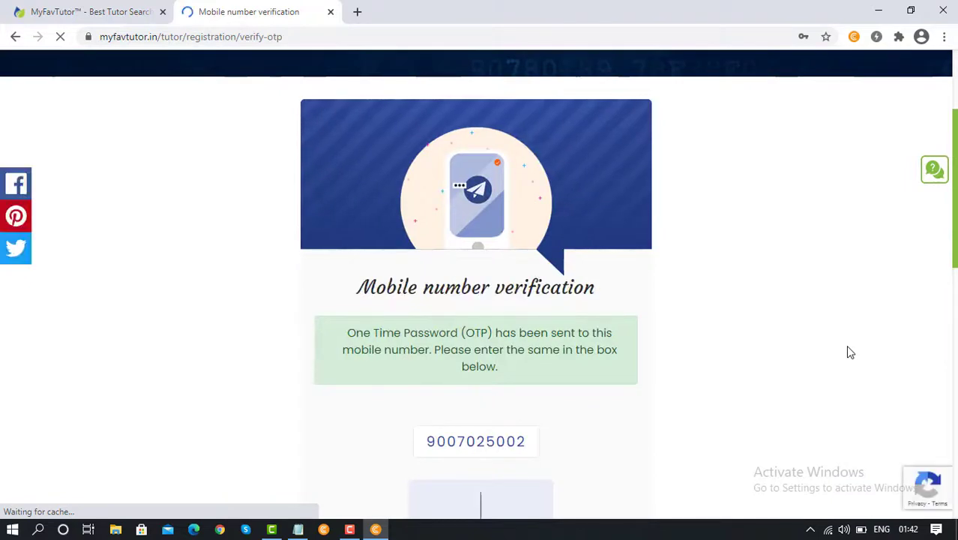
Save the password in Chrome, dismiss the location prompt, and verify the received one-time code.
scroll(488, 459, "down", 3)
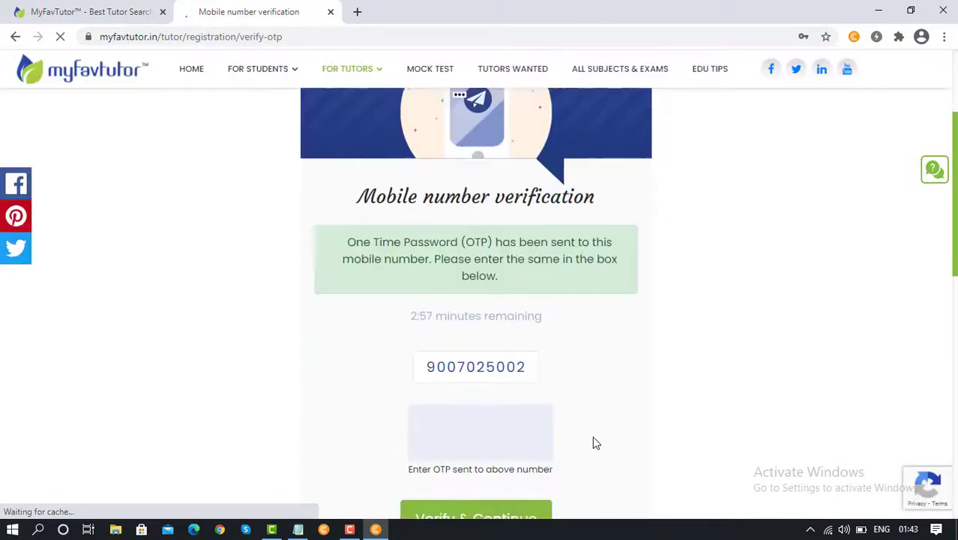
left_click(487, 341)
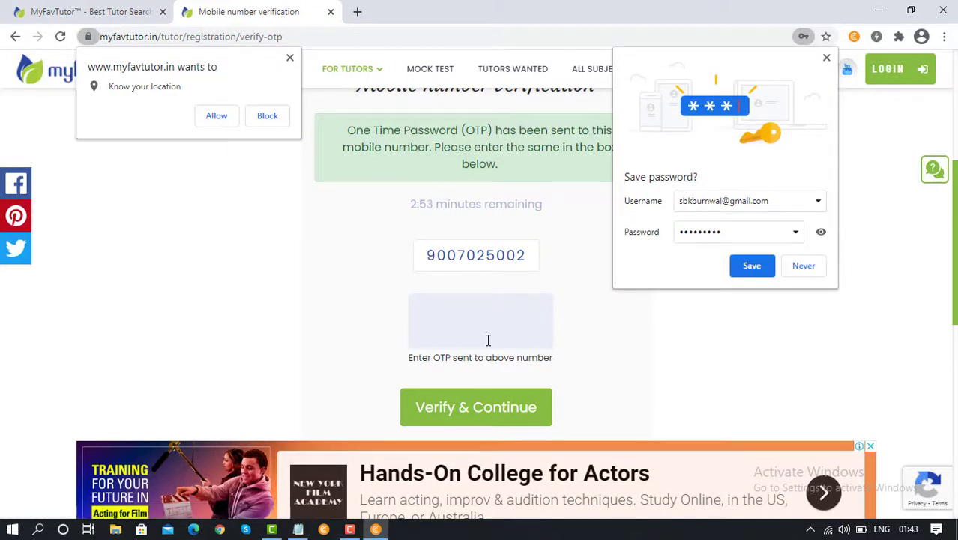
left_click(752, 266)
left_click(290, 58)
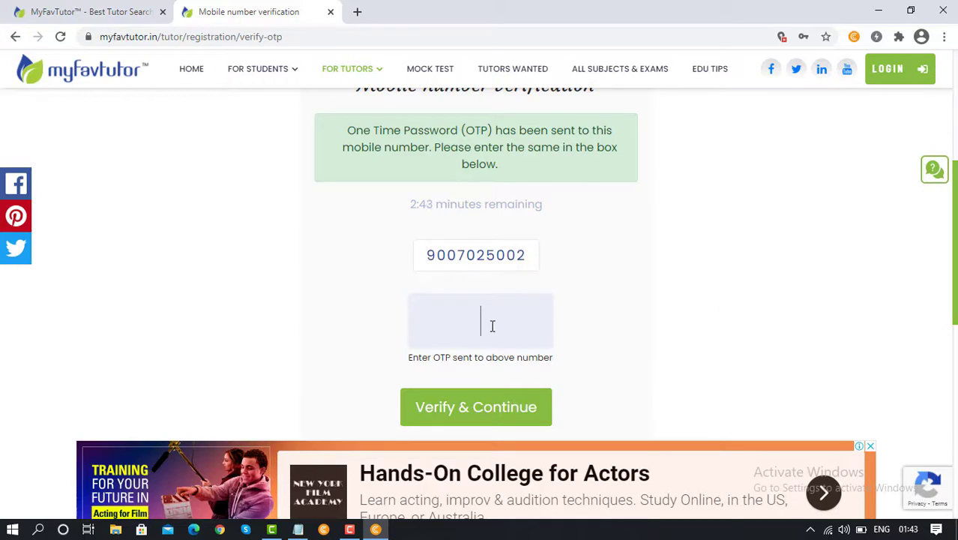
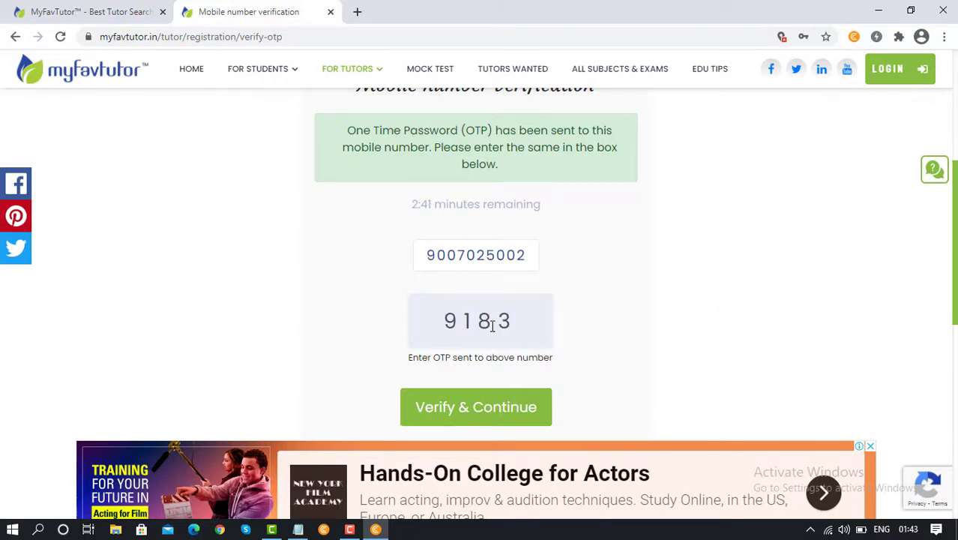
left_click(483, 408)
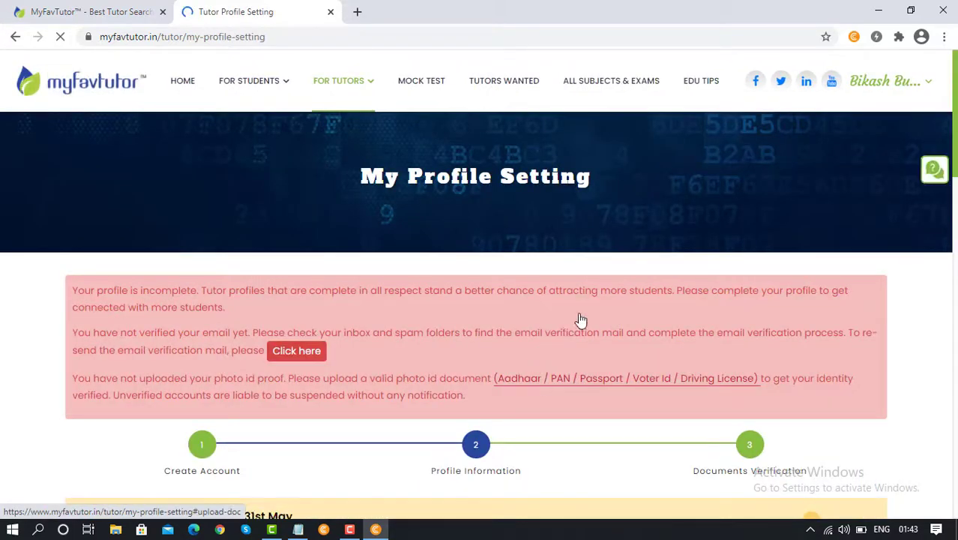
Scroll My Profile Setting down to the Profile Image section showing the placeholder photo.
scroll(582, 307, "down", 7)
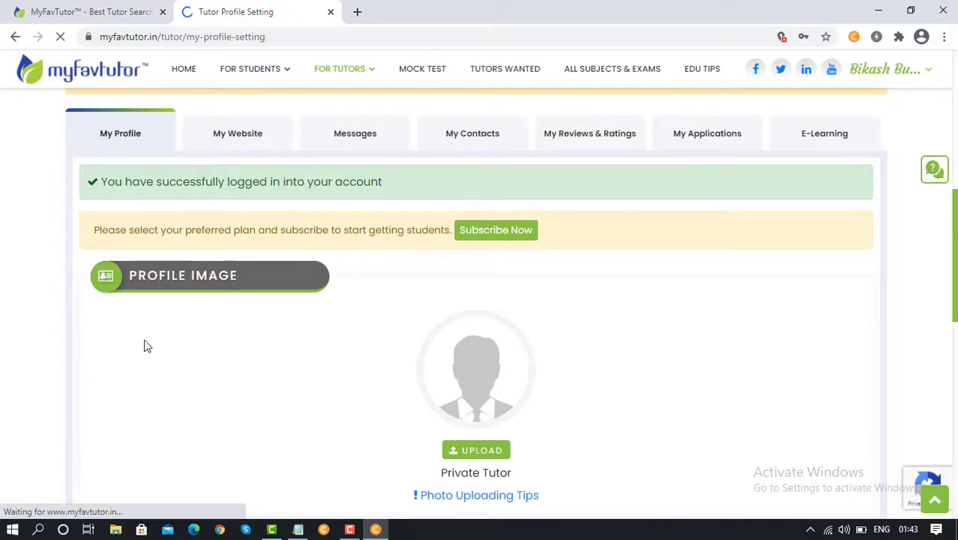
scroll(379, 219, "down", 2)
scroll(378, 220, "down", 1)
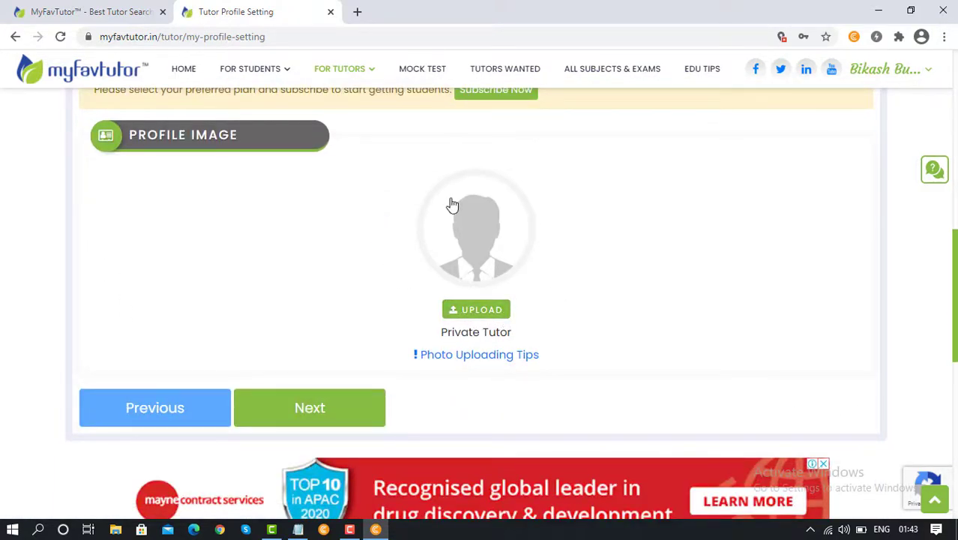
scroll(406, 336, "up", 3)
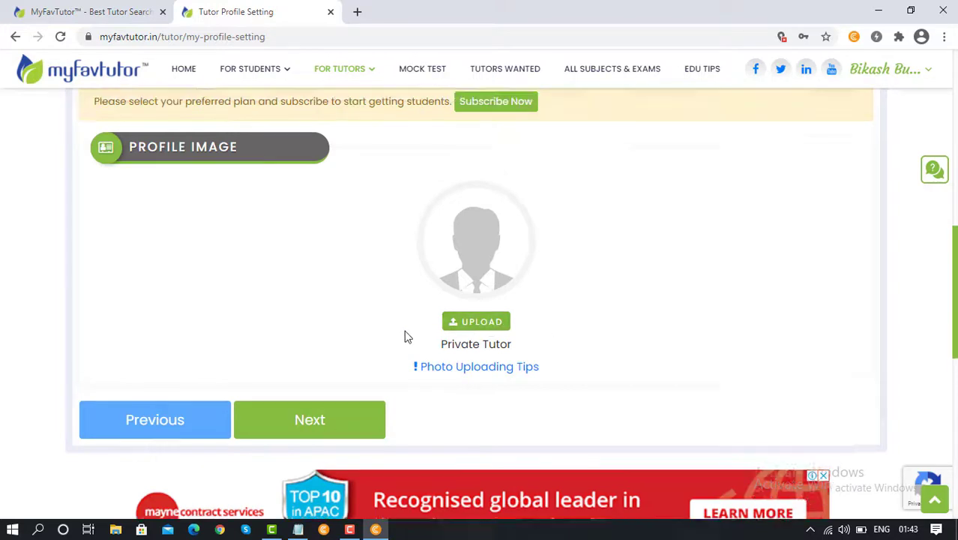
scroll(427, 338, "down", 4)
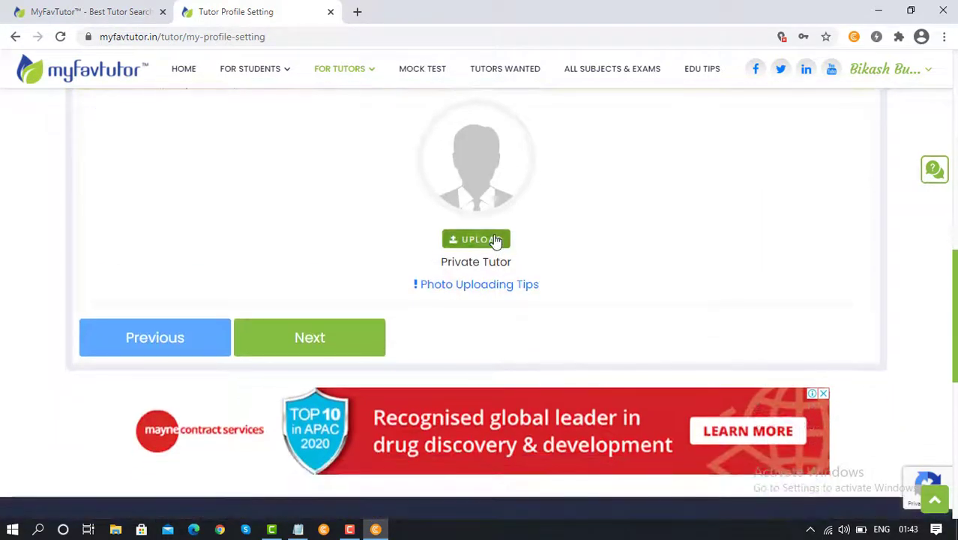
Upload the photo from D:\Downloads, centre the face, zoom in slightly, and Crop & Save.
left_click(495, 240)
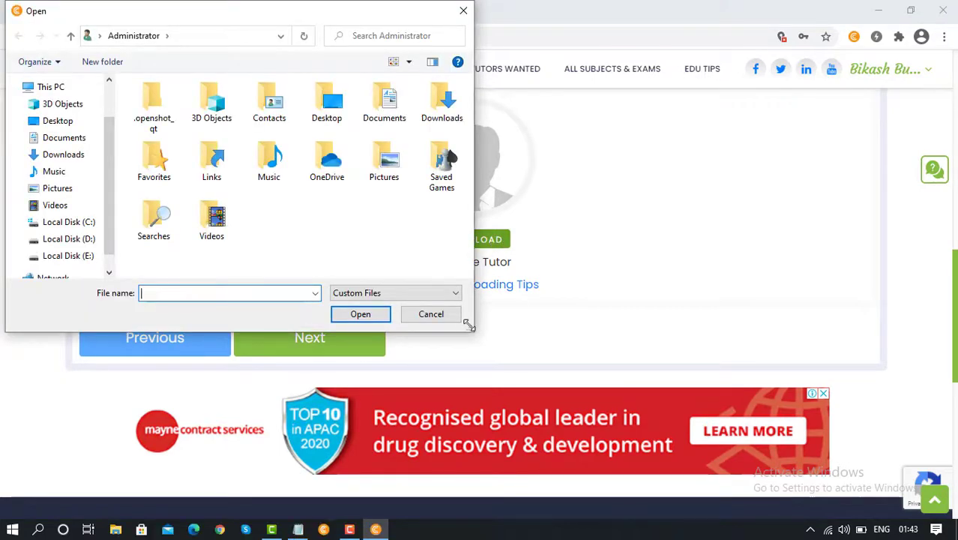
left_click_drag(468, 324, 852, 514)
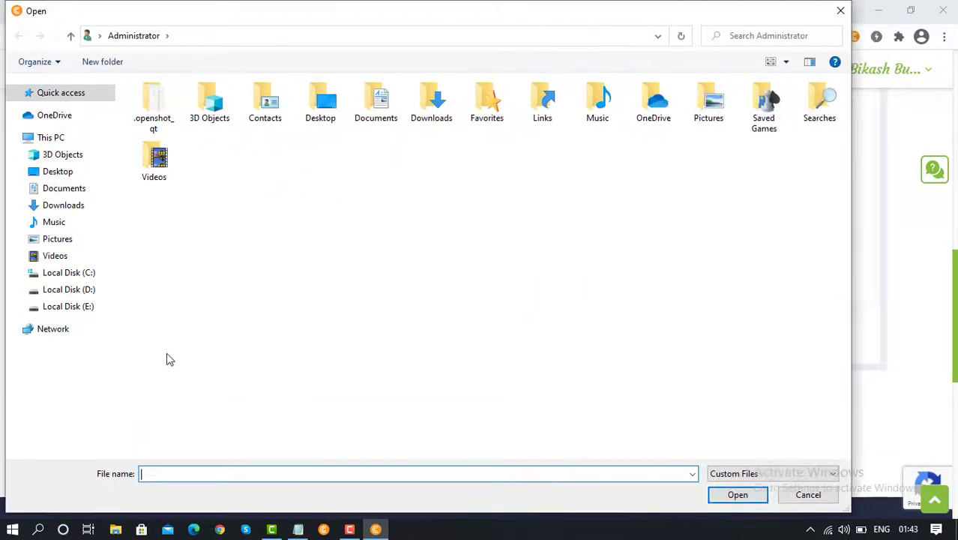
left_click(84, 291)
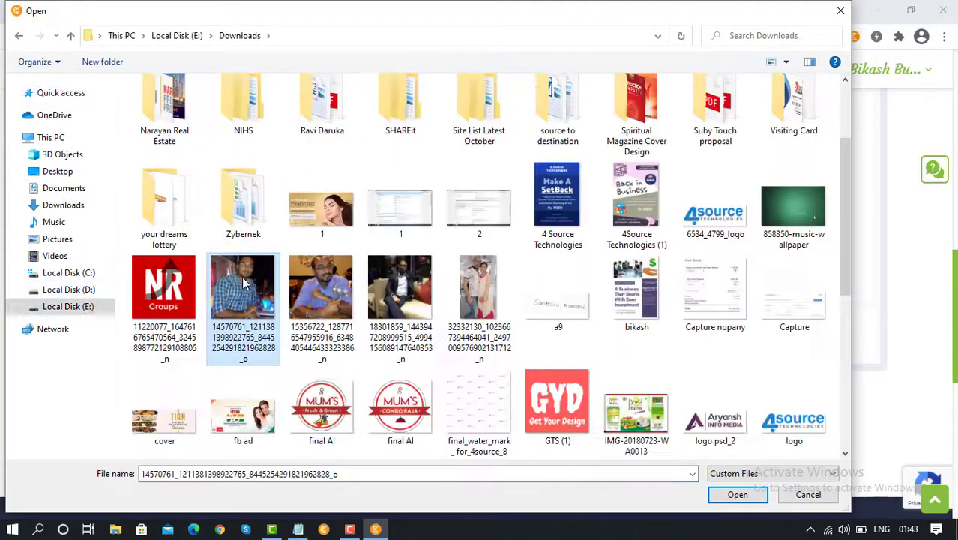
double_click(243, 283)
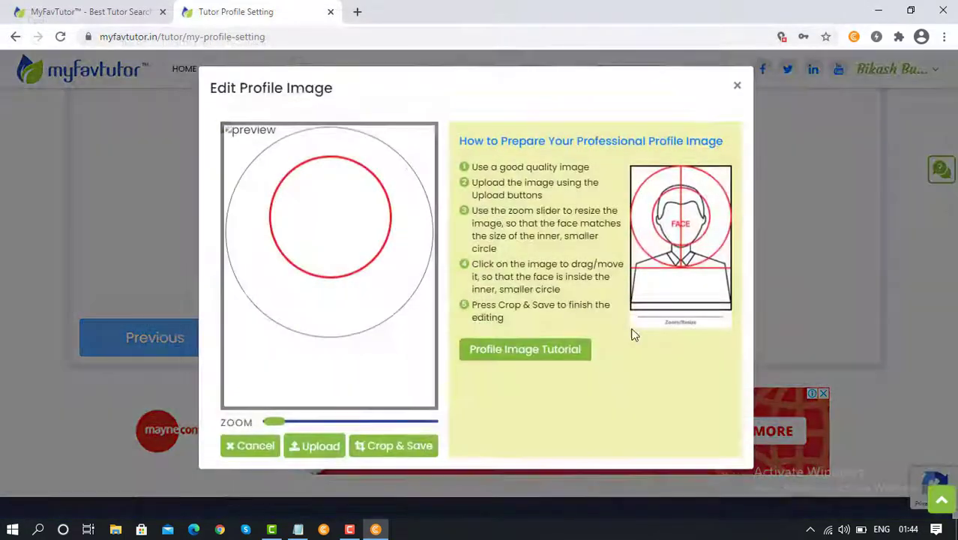
left_click_drag(334, 243, 324, 236)
left_click_drag(272, 439, 300, 439)
left_click(388, 465)
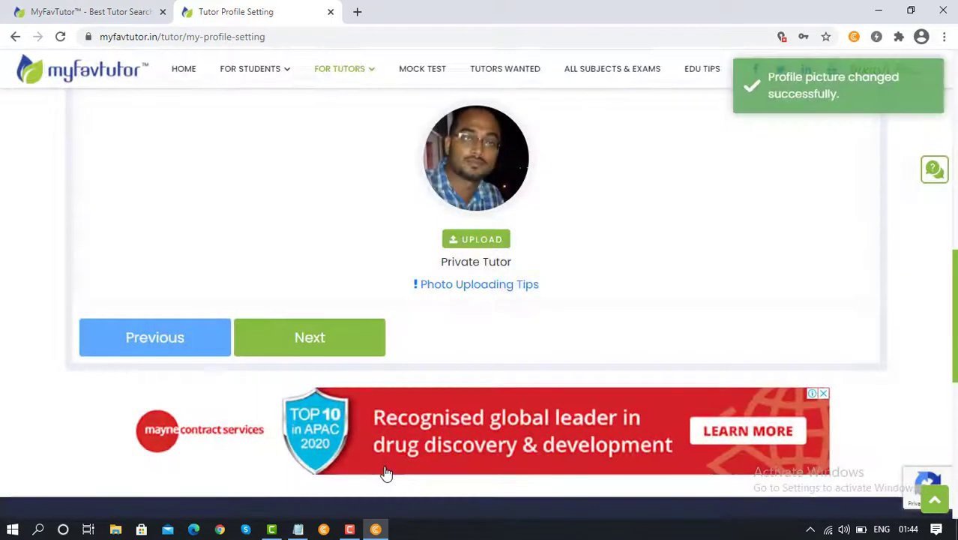
Advance to the next profile step and begin entering the tutor's display name.
left_click(333, 336)
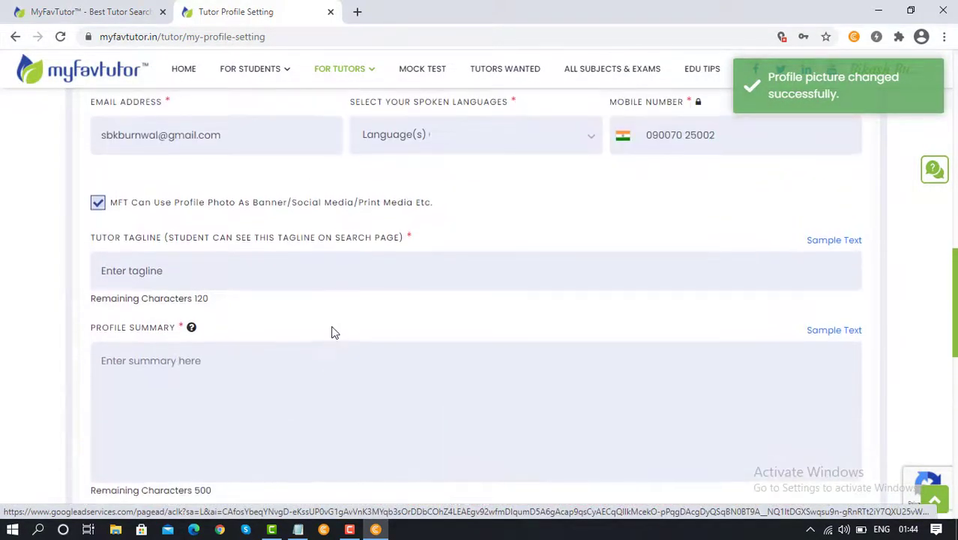
scroll(333, 333, "up", 5)
scroll(334, 333, "down", 2)
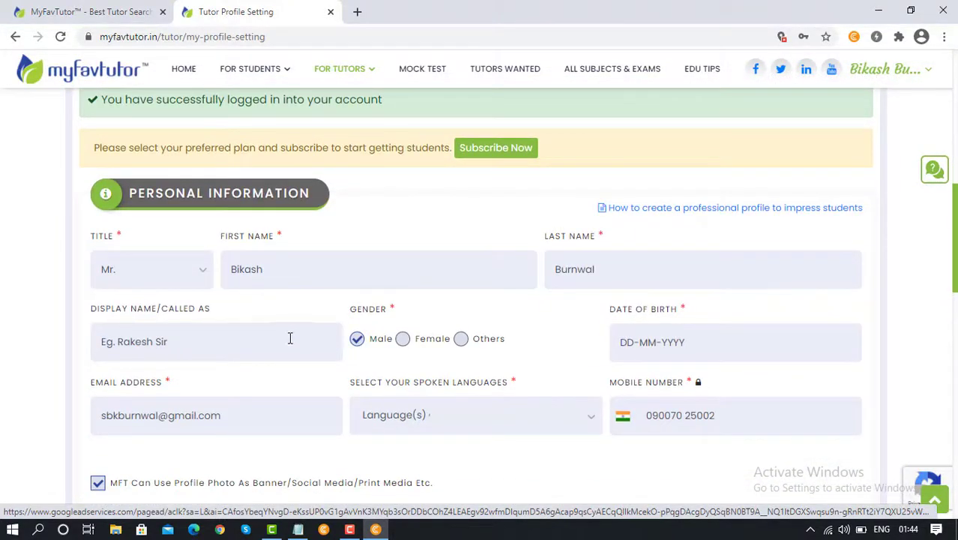
scroll(721, 270, "down", 2)
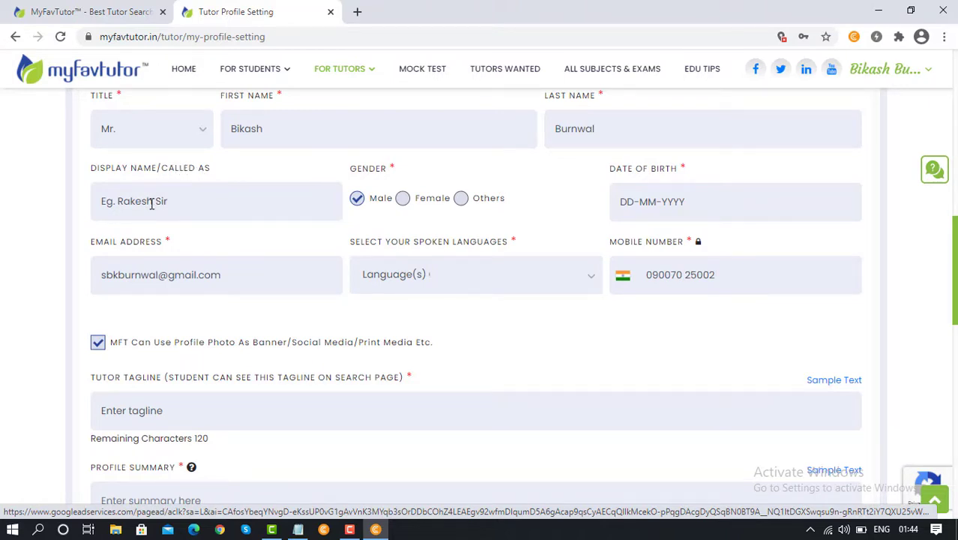
type("Bikash Sir")
left_click(652, 201)
left_click(668, 234)
scroll(678, 322, "up", 5)
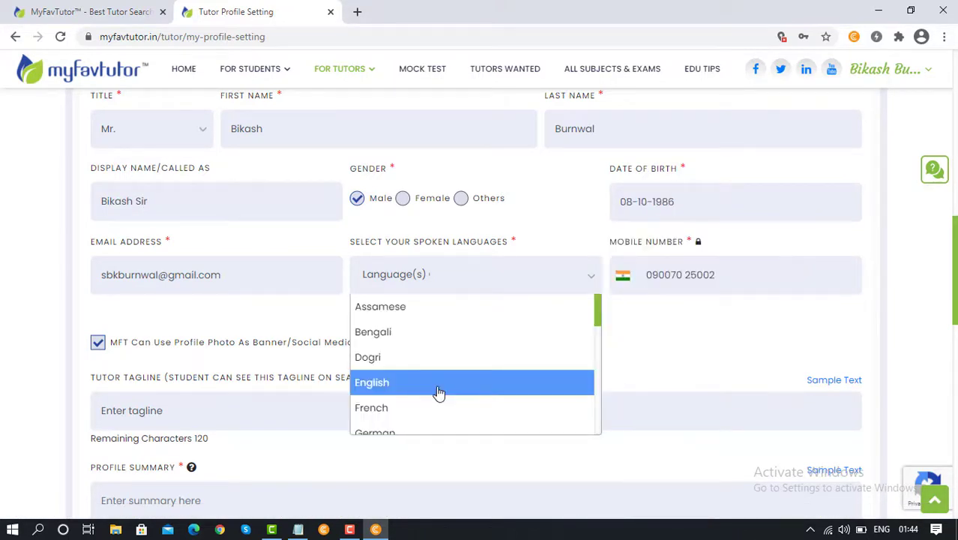
left_click(439, 386)
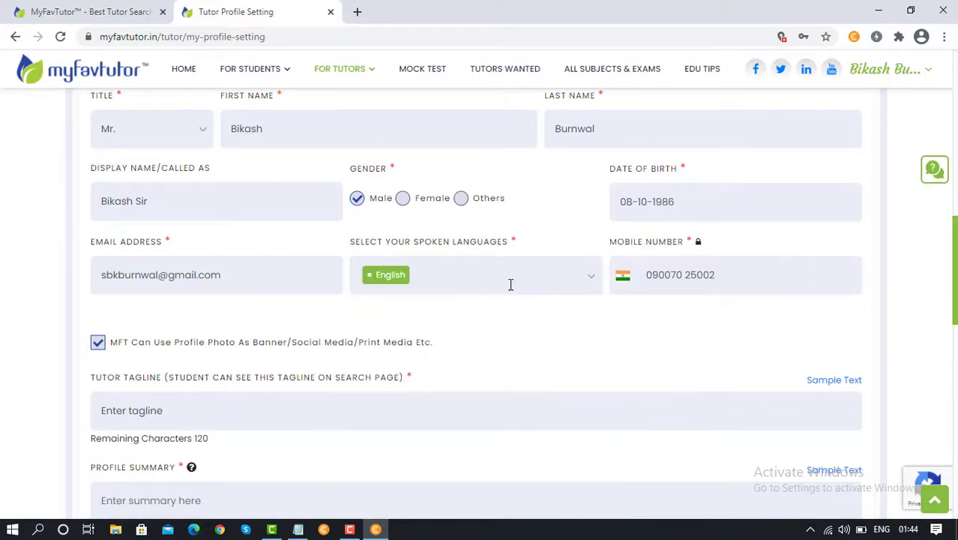
Add Hindi and Bengali to the spoken languages alongside English.
type("hindi")
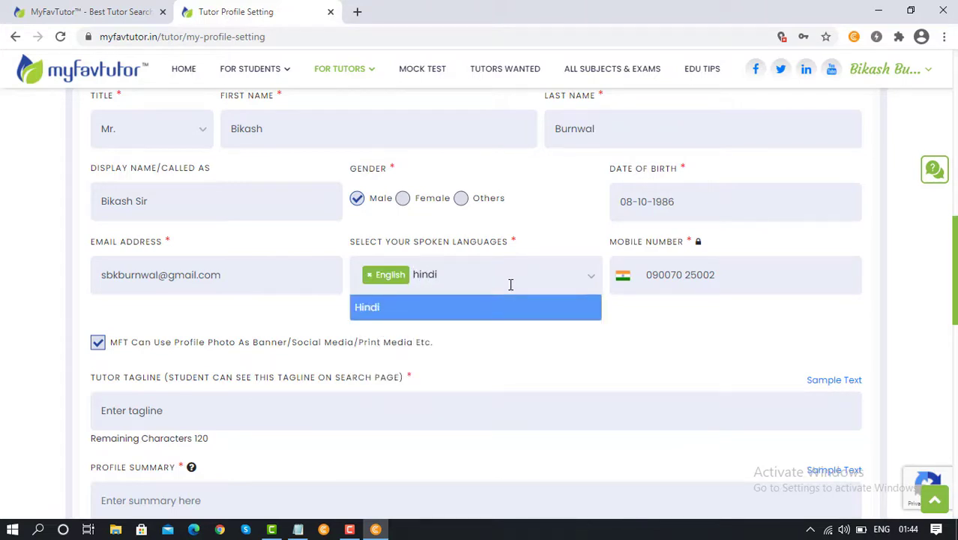
key("Return")
type("bengali")
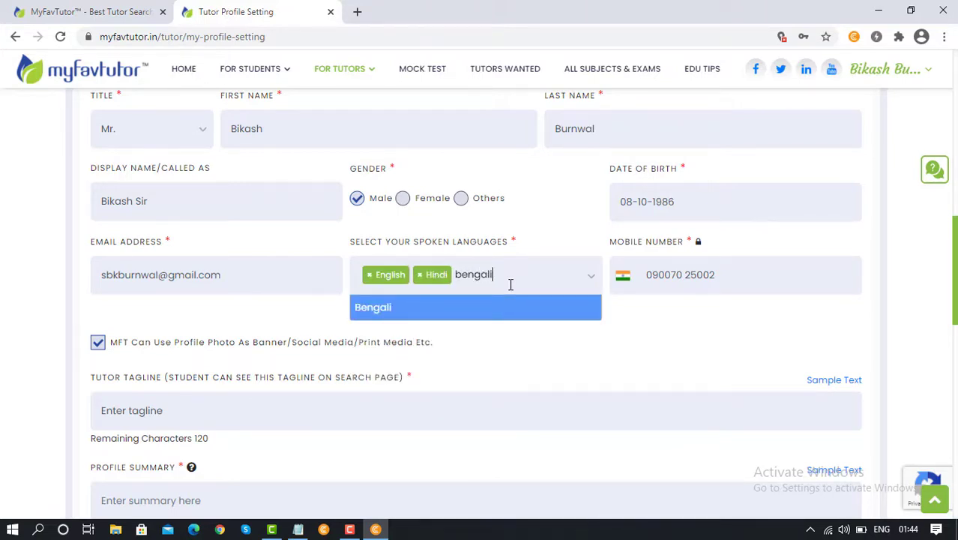
key("Return")
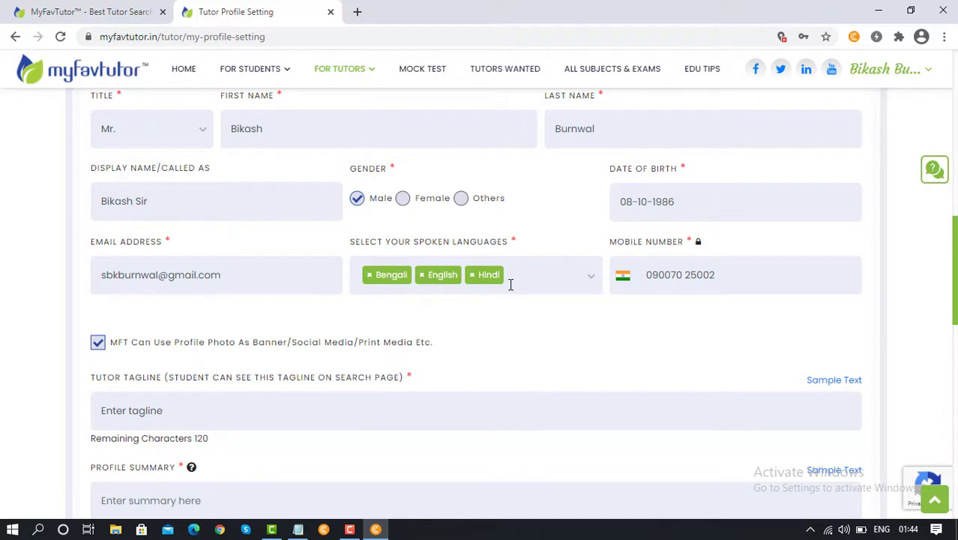
Scroll to the Tutor Tagline field, highlight its label, and place the cursor in it.
scroll(520, 288, "down", 2)
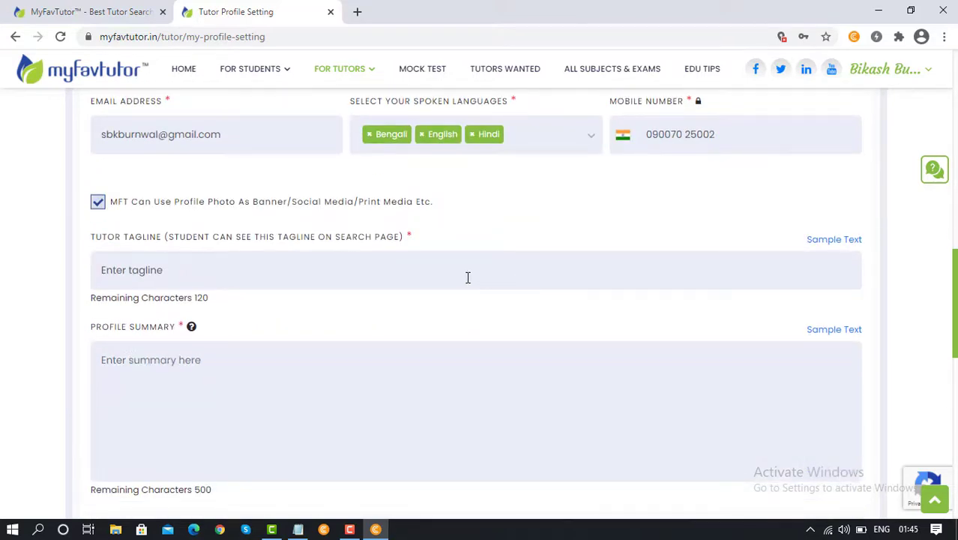
left_click_drag(135, 238, 428, 245)
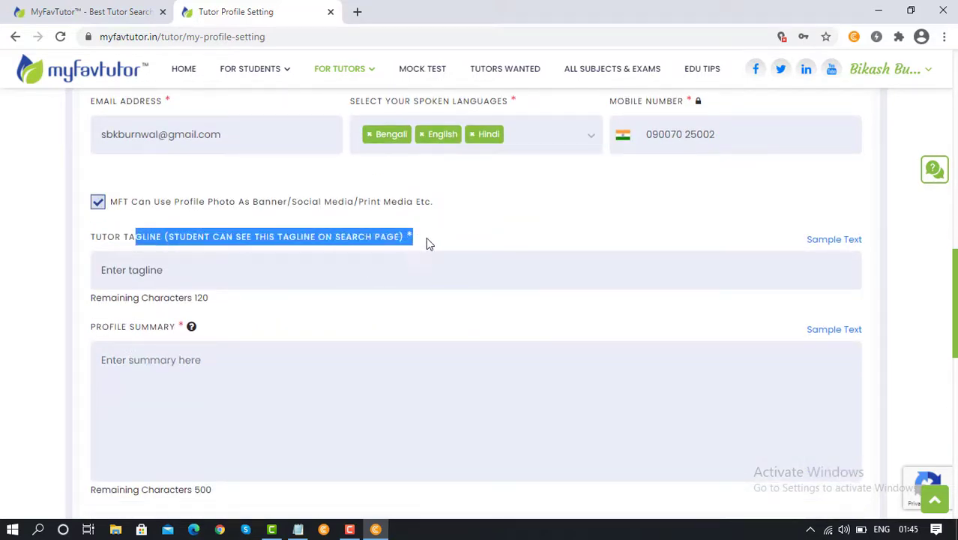
left_click(349, 268)
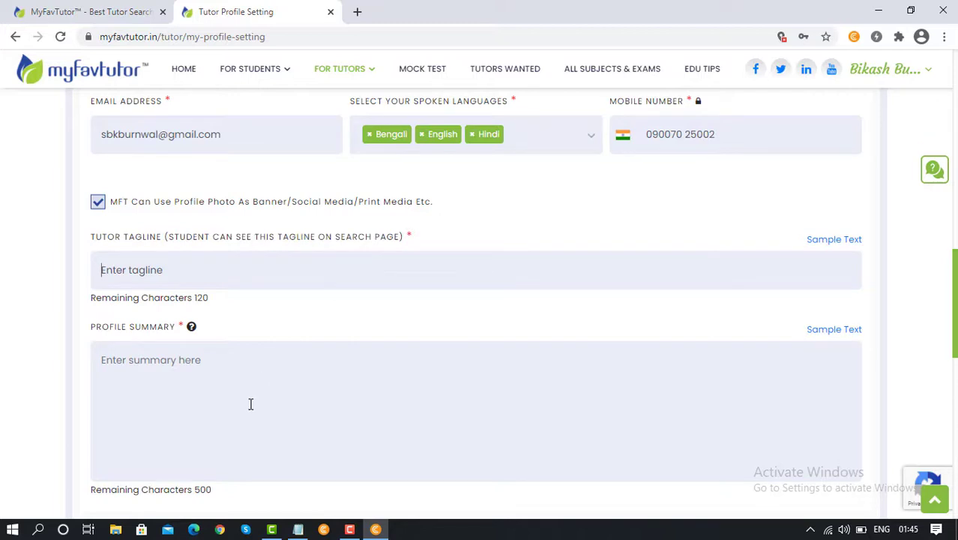
Check the sample tagline, then type a tagline naming the tutor a science teacher with 8 yrs.
scroll(321, 341, "down", 3)
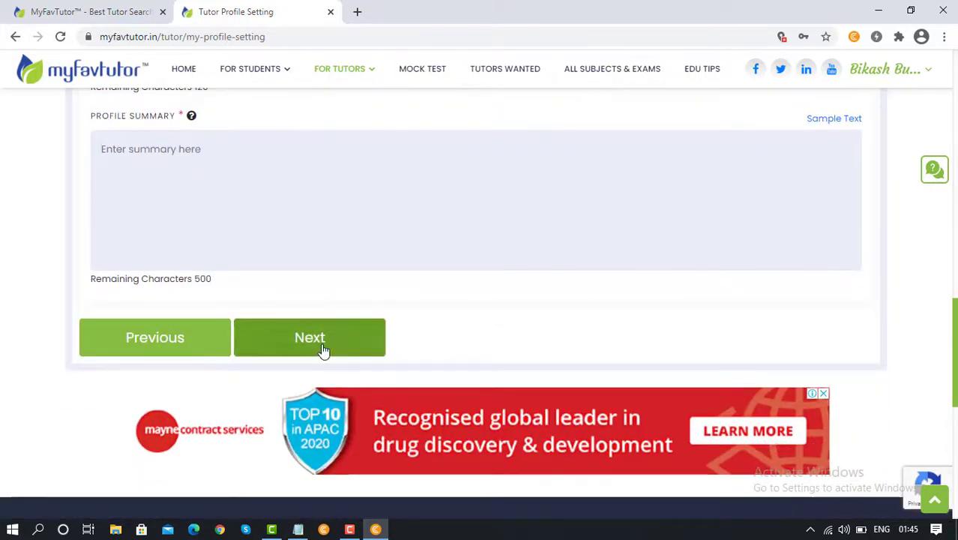
scroll(328, 311, "up", 3)
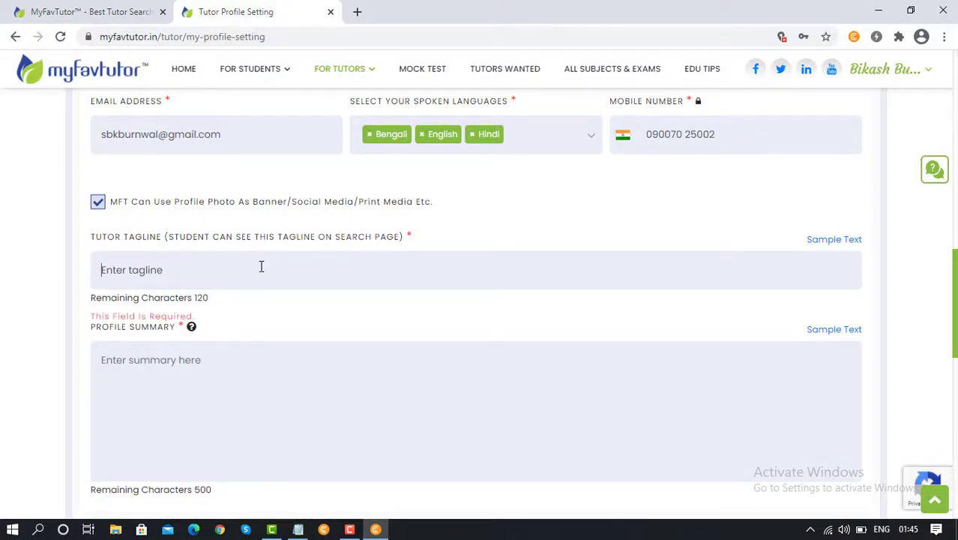
left_click(840, 241)
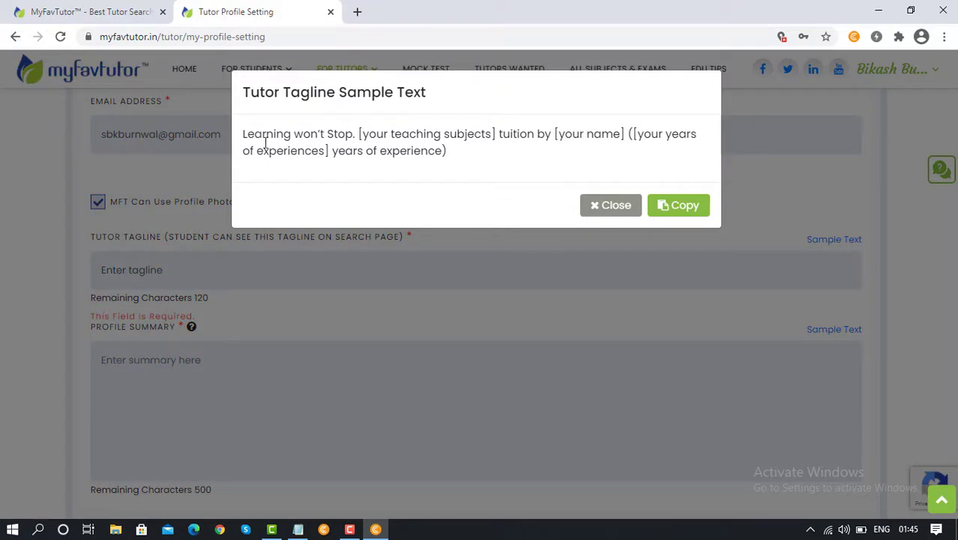
left_click_drag(377, 135, 690, 136)
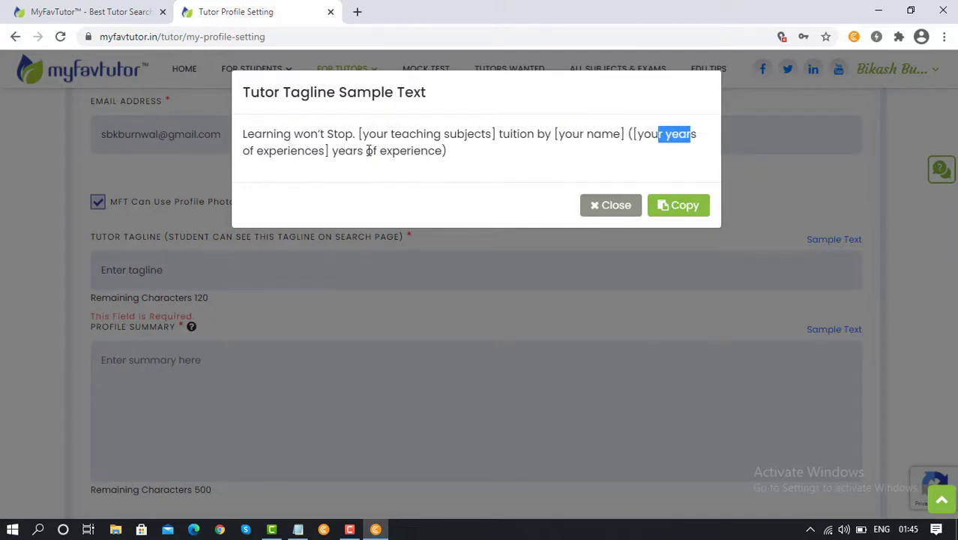
left_click(612, 207)
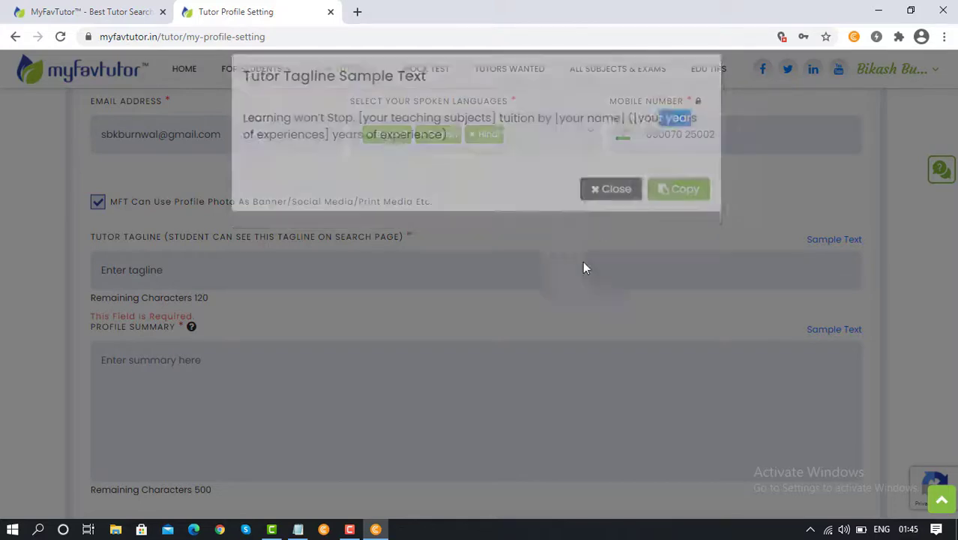
type("S")
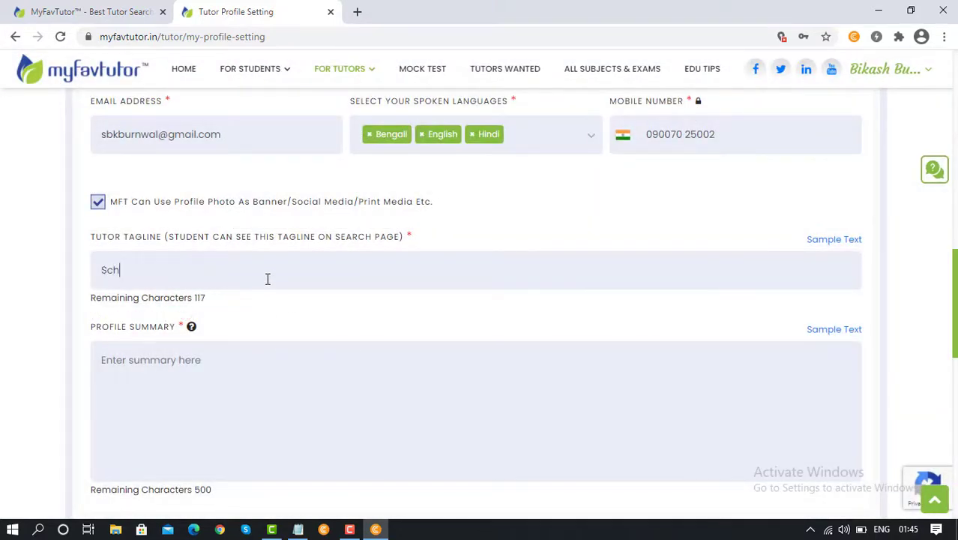
type("cience Teacher Bikash Sir")
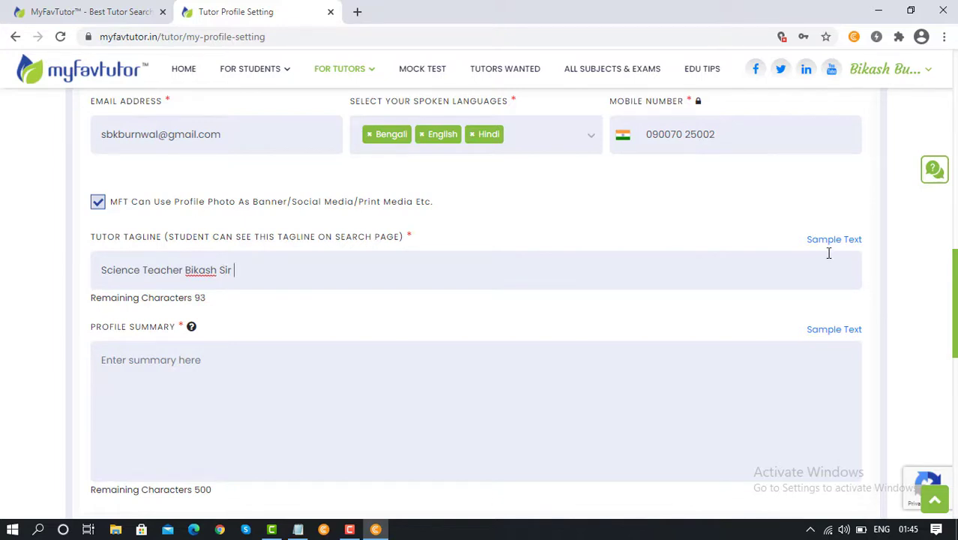
type(" 8 yrs")
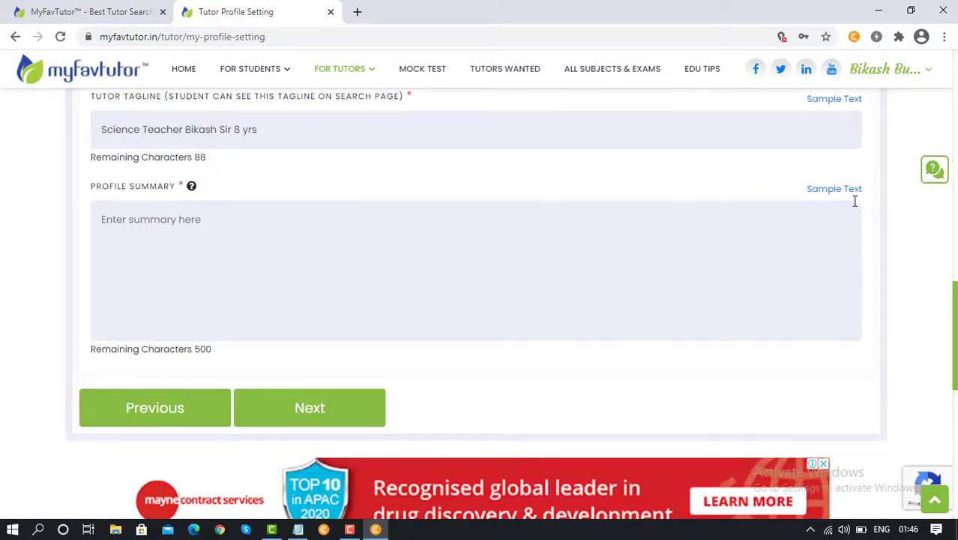
Write a profile summary as a BSC graduate with approx 8+ yrs teaching experience, then continue.
left_click(843, 190)
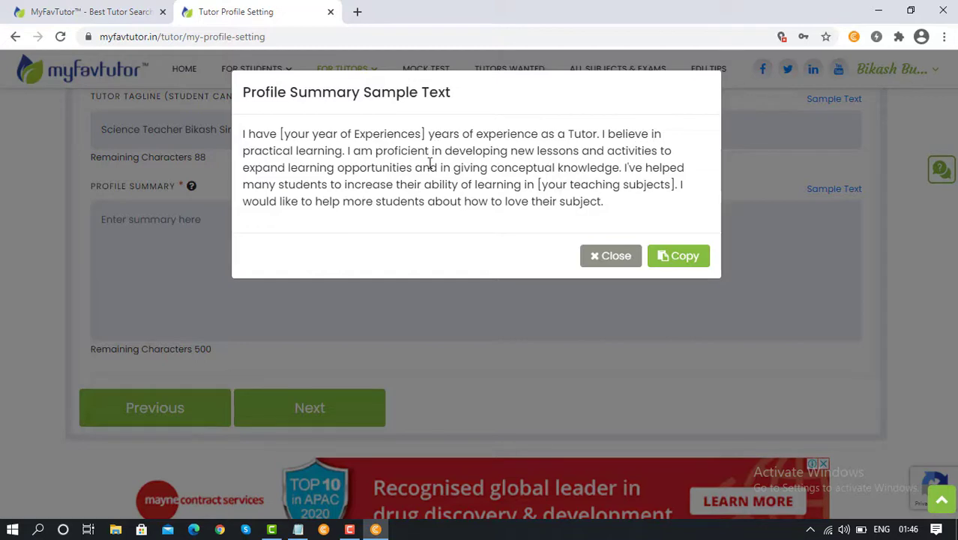
left_click(613, 261)
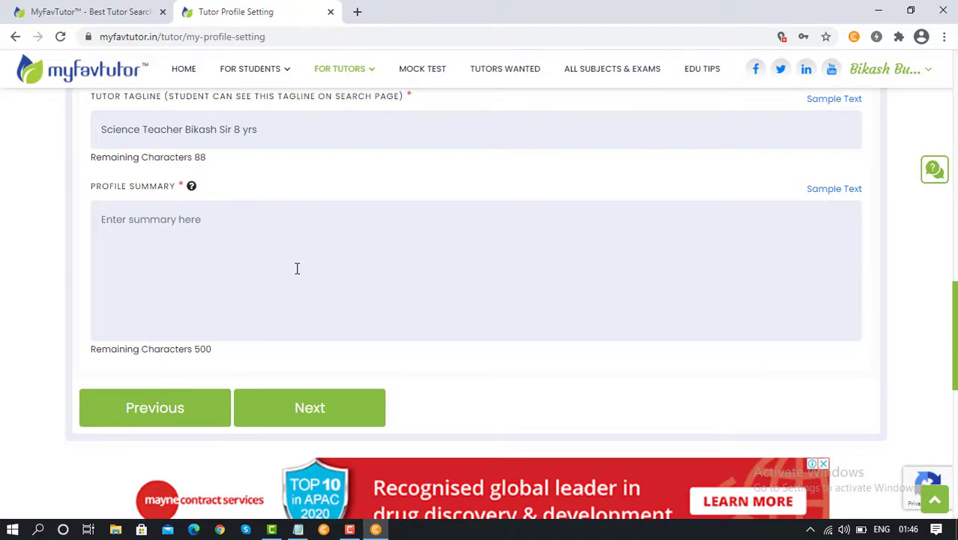
left_click(297, 269)
type("I am a digital marketer with a BSC graduate")
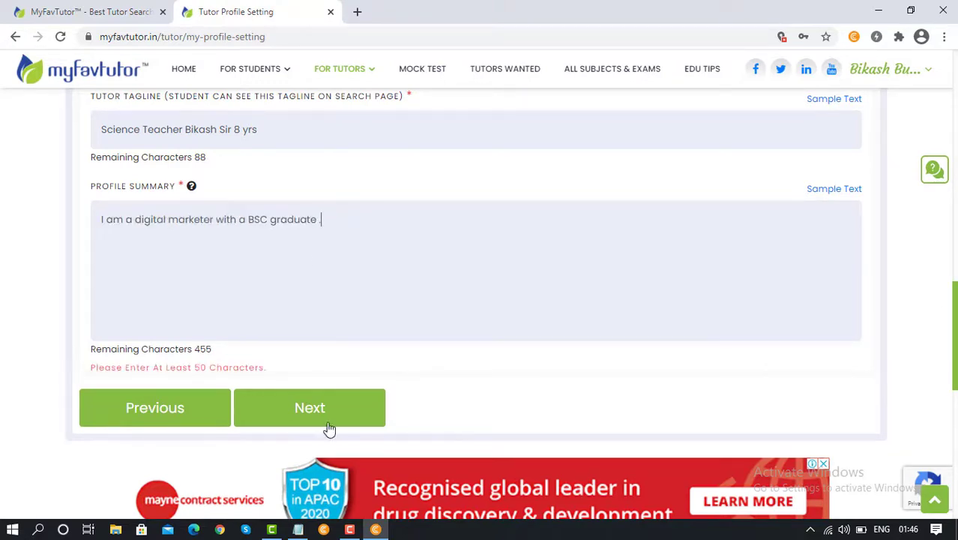
scroll(300, 407, "down", 1)
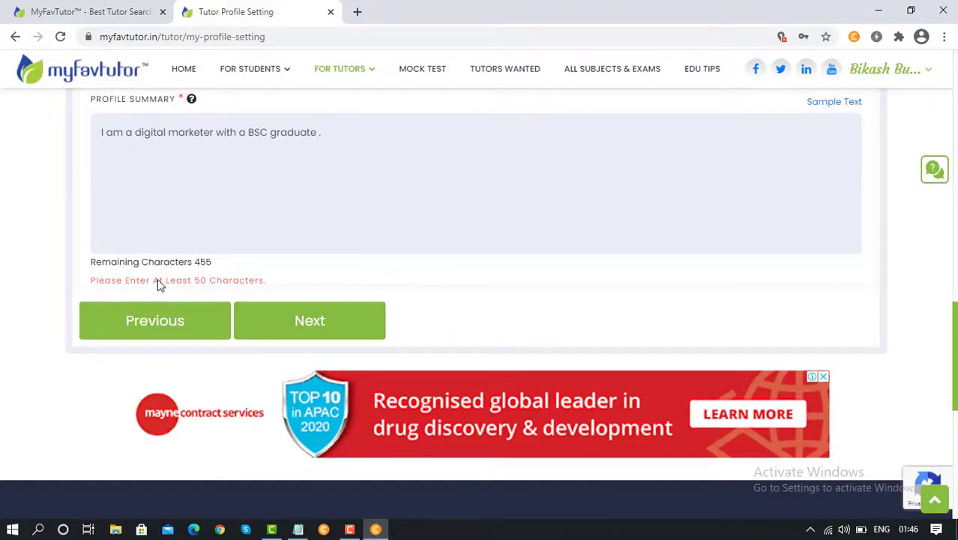
scroll(417, 336, "up", 1)
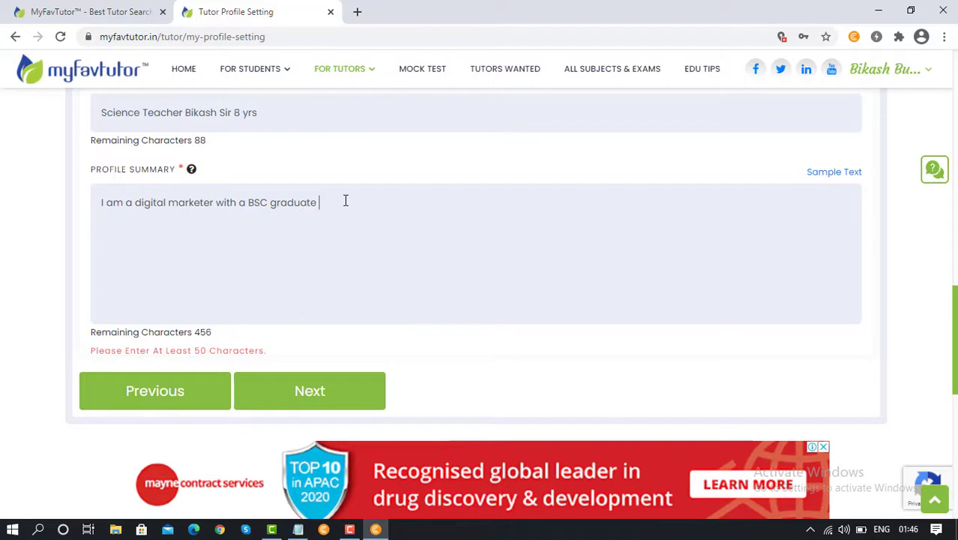
type("degree")
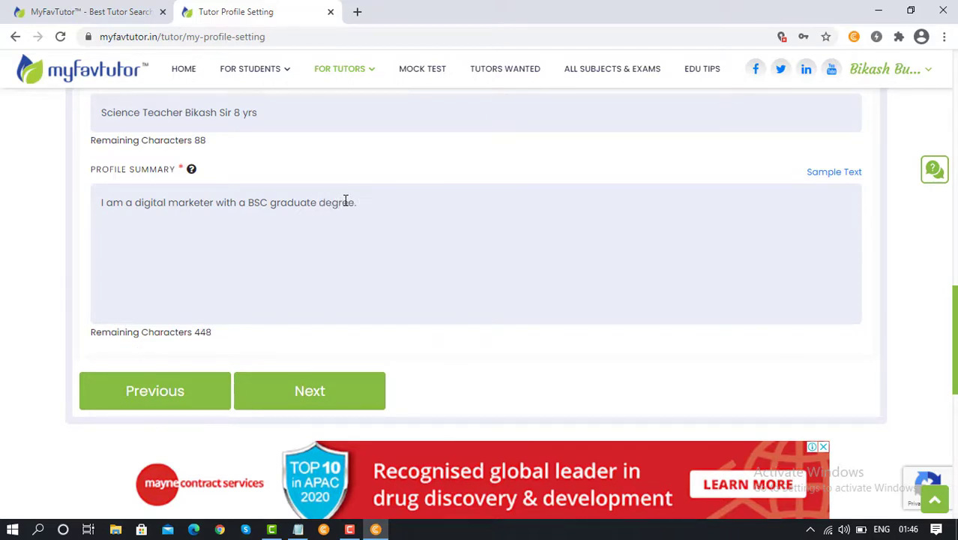
type(". I have approx 8")
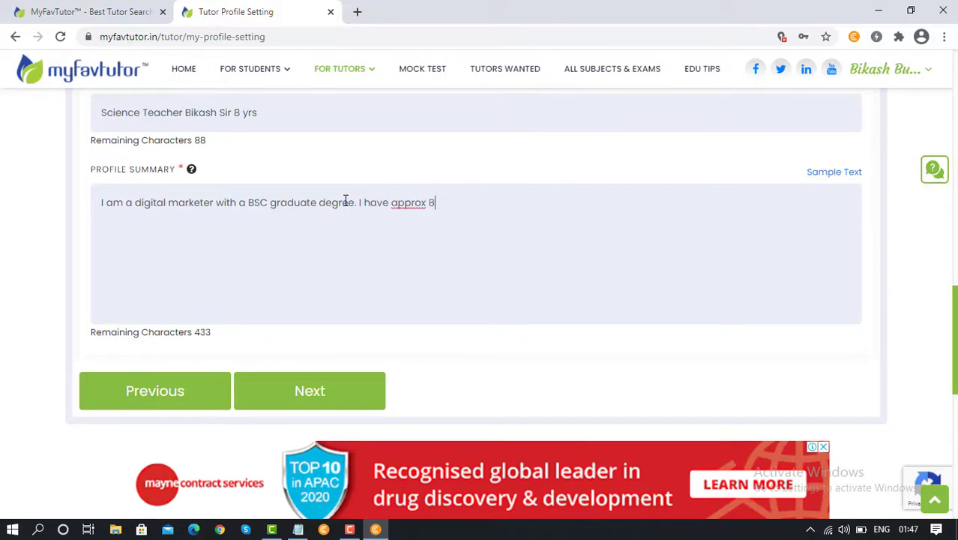
type("+ yrs of teaching experience.")
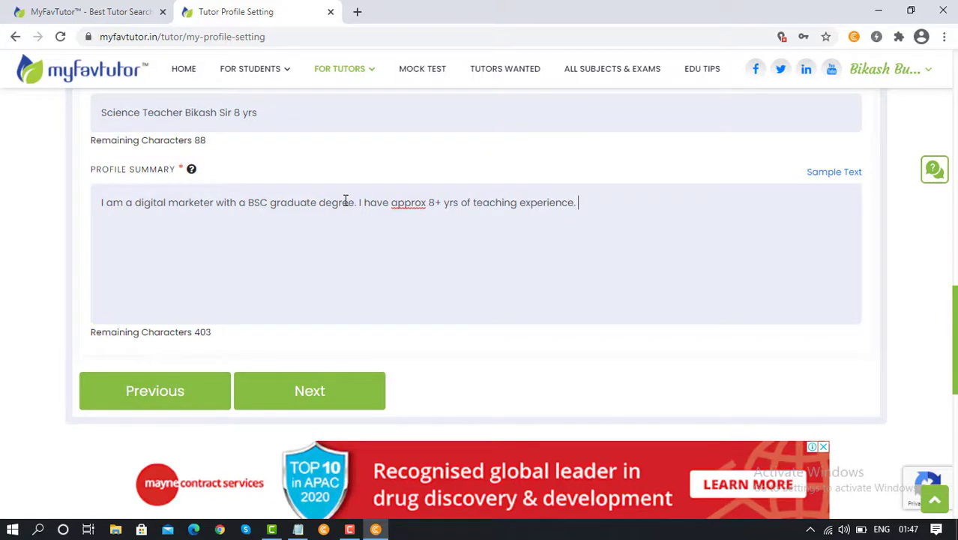
left_click(297, 400)
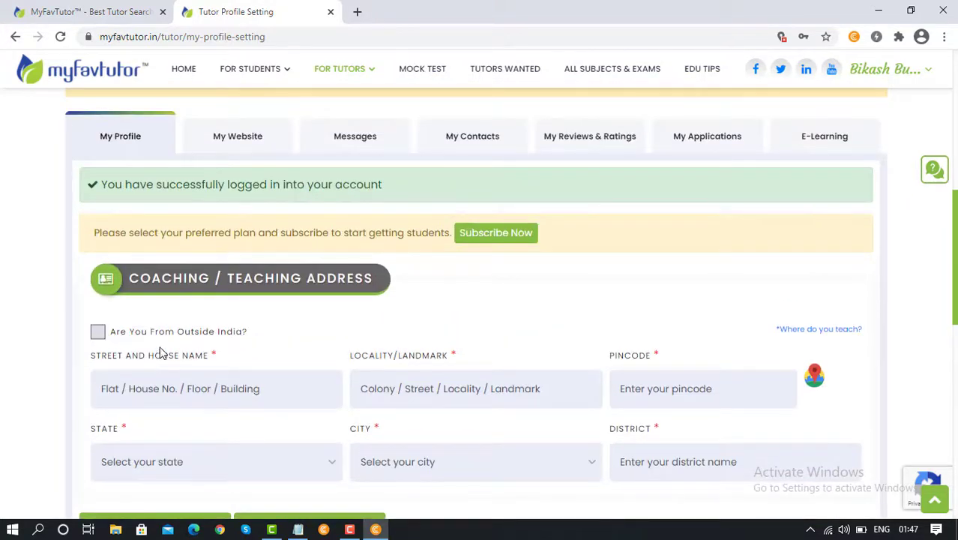
Move through the teaching address and My Qualifications steps to the My Experiences form.
scroll(179, 341, "down", 2)
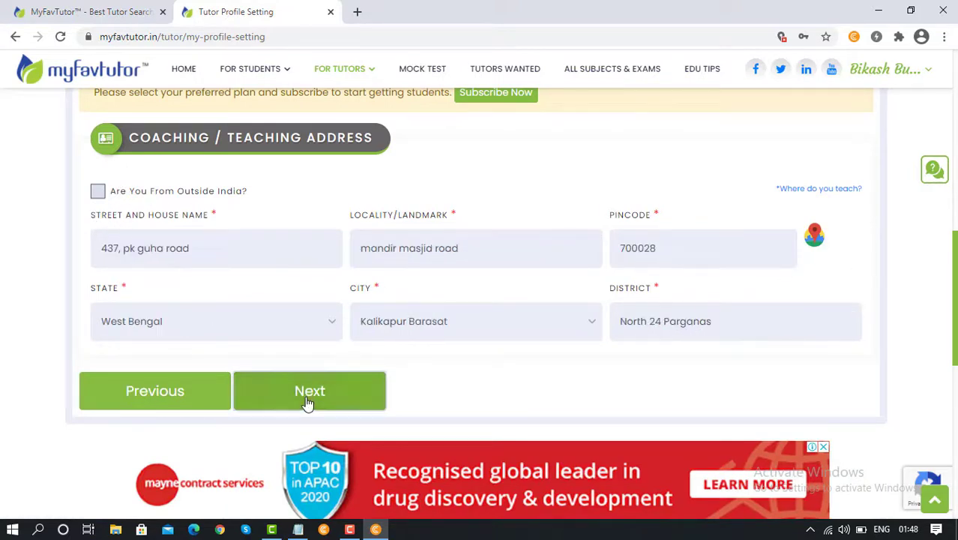
left_click(307, 401)
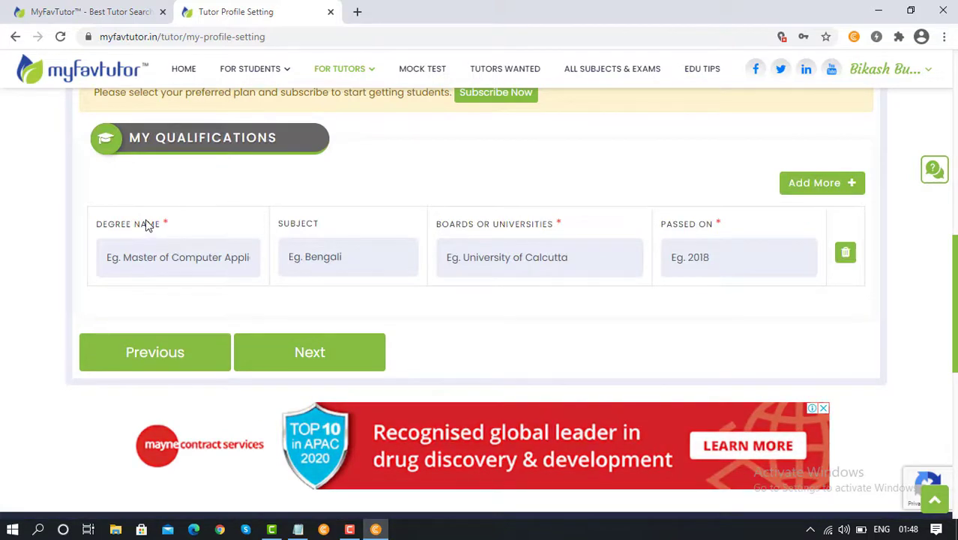
left_click(573, 258)
scroll(738, 363, "up", 3)
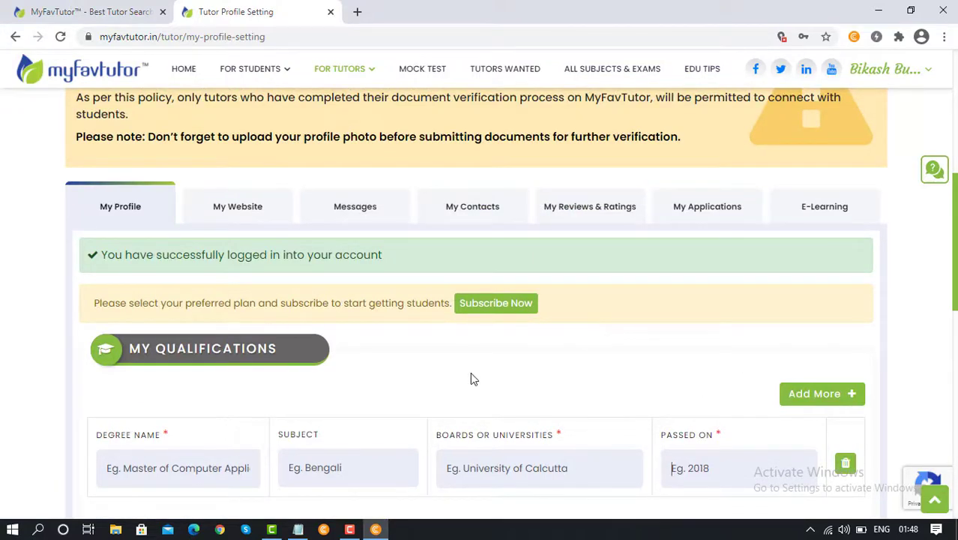
scroll(472, 379, "down", 3)
left_click(357, 366)
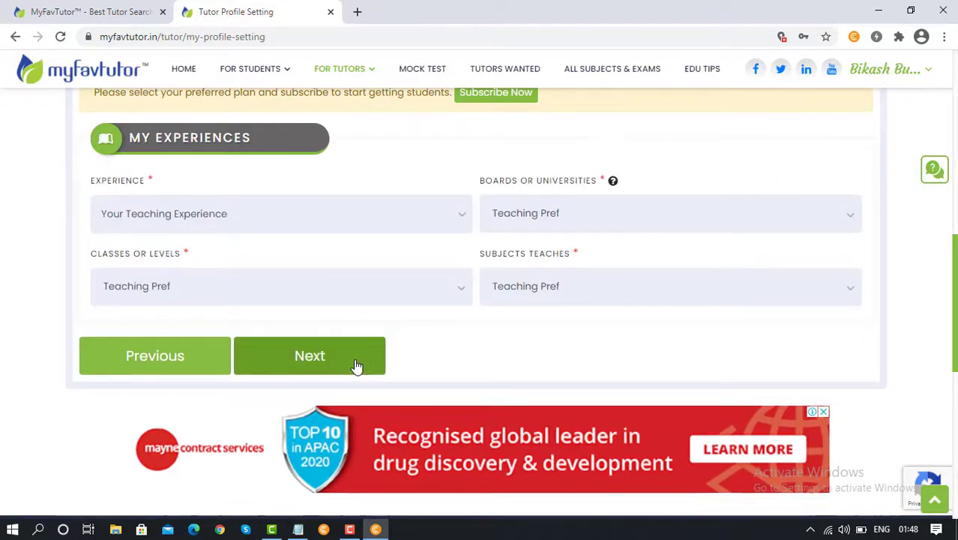
Set teaching experience to 8 Years, board to Central Board of Secondary Education, and class to CLASS XII.
left_click(375, 217)
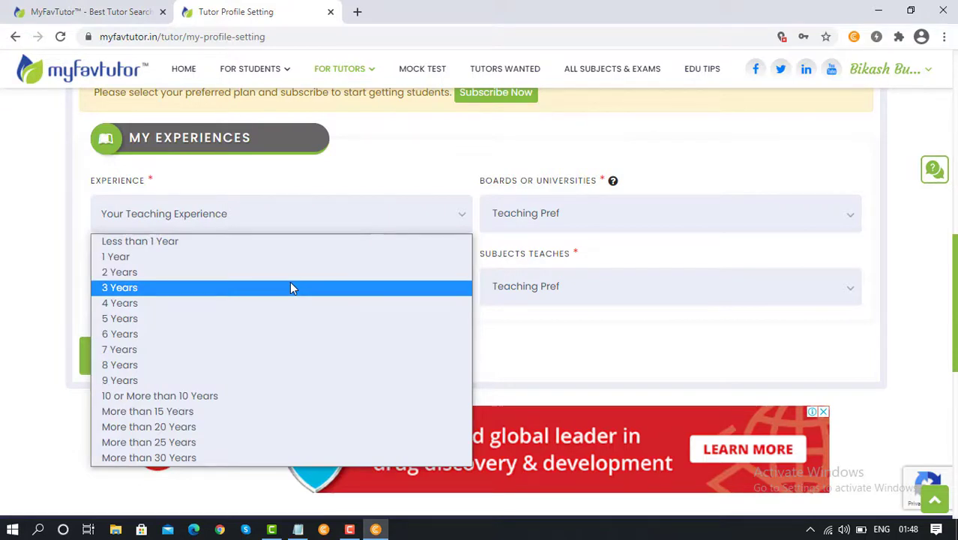
left_click(287, 365)
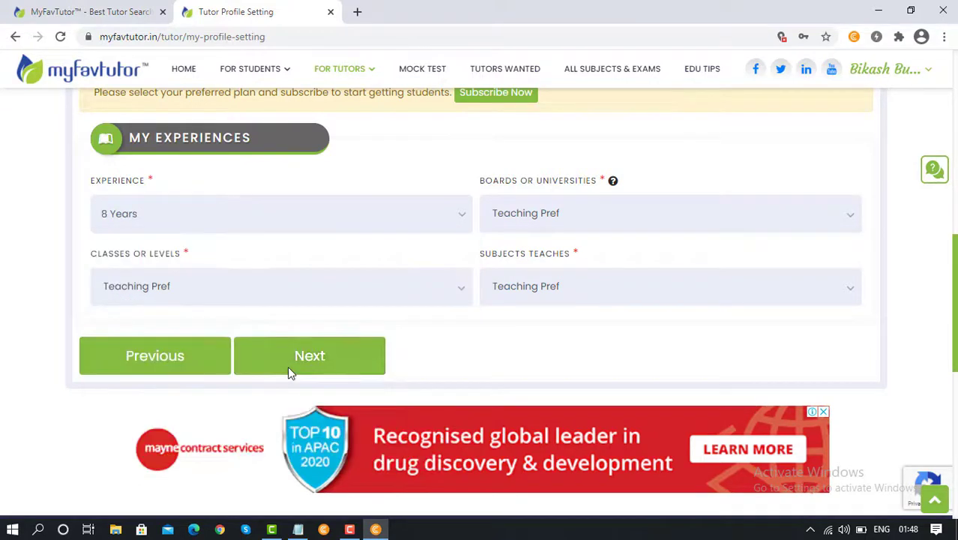
left_click(578, 217)
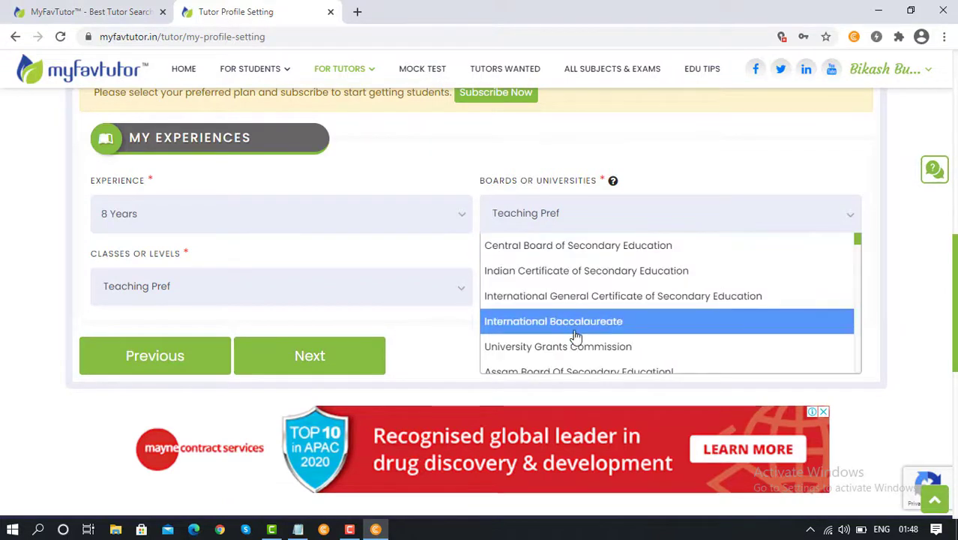
left_click(605, 247)
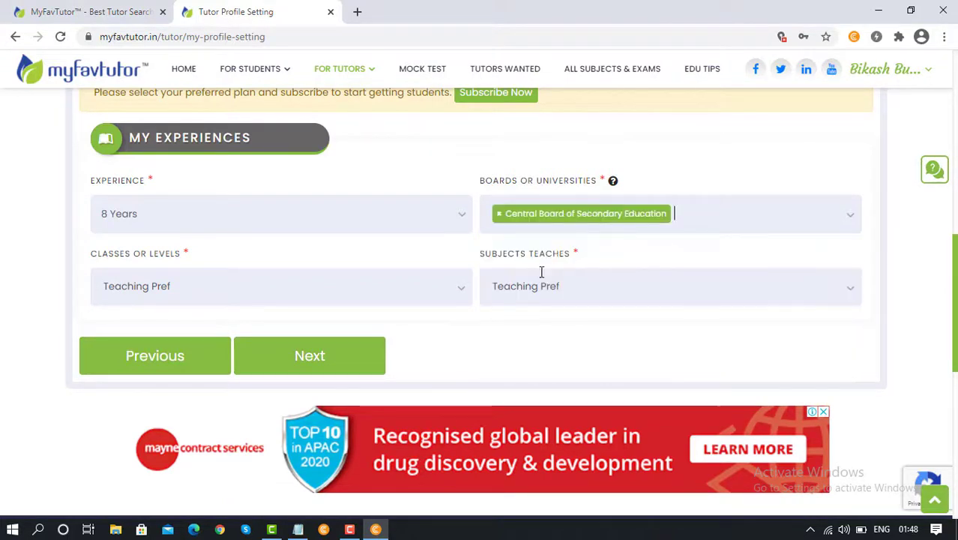
left_click(765, 214)
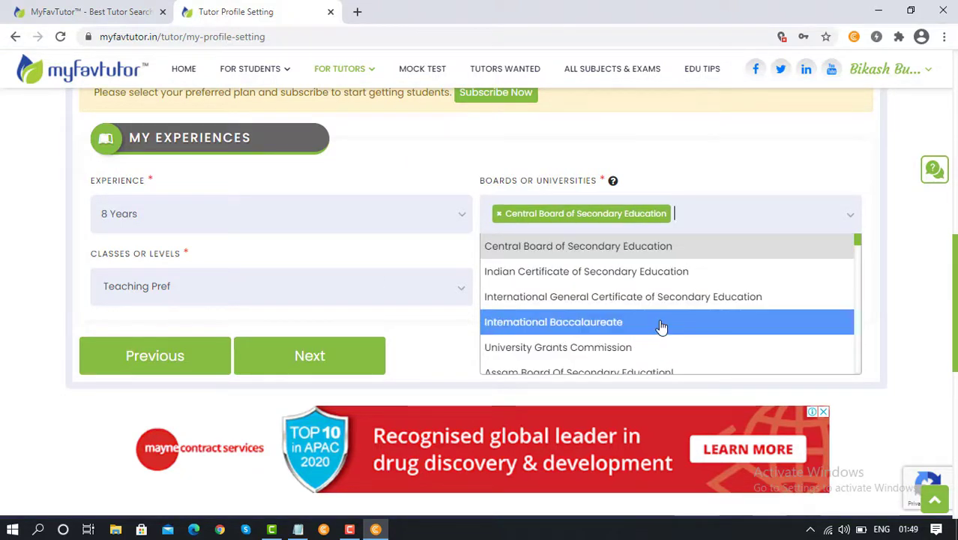
left_click(250, 293)
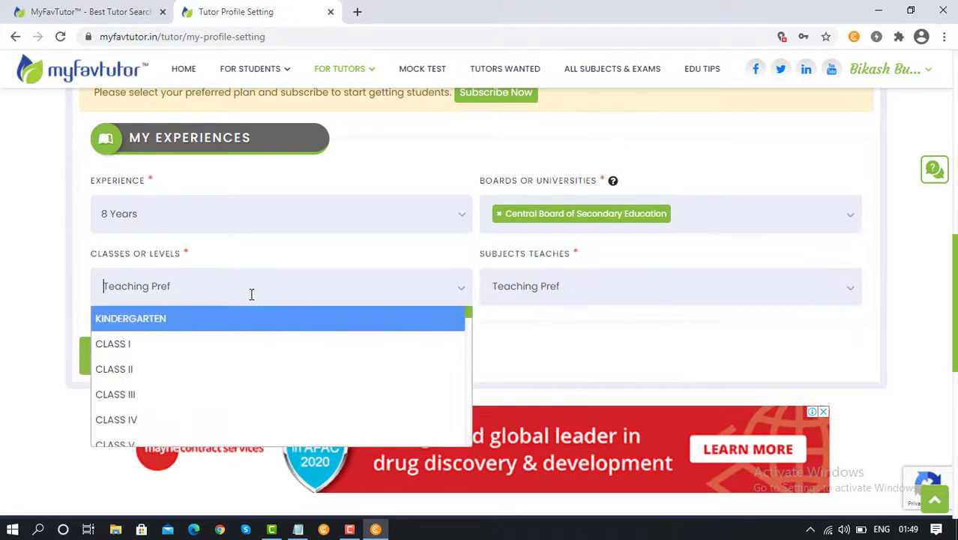
scroll(222, 388, "down", 3)
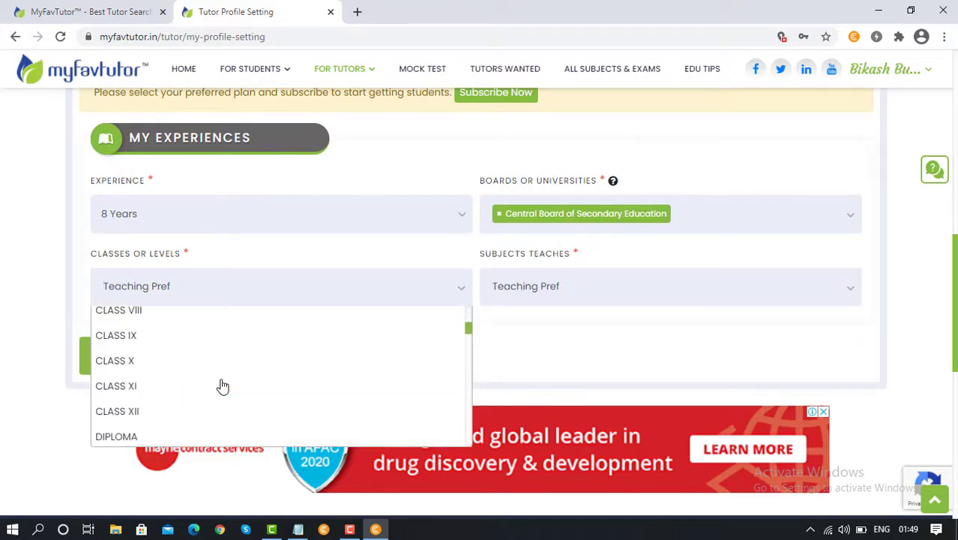
left_click(154, 422)
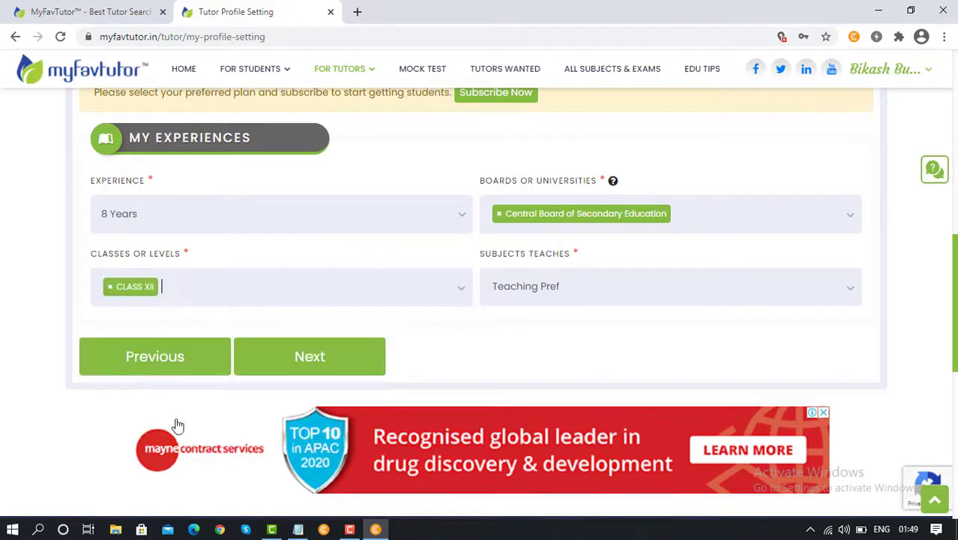
Add MATHEMATICS, ENGLISH, ENGLISH (GROUP-B) and CHEMISTRY as subjects, then continue to Preferences and Settings.
left_click(591, 285)
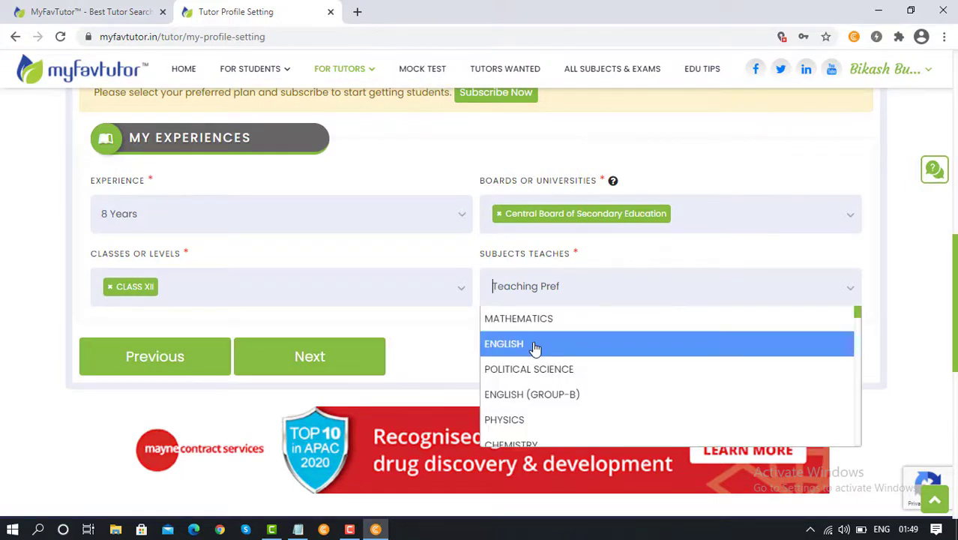
left_click(534, 347)
left_click(630, 296)
left_click(582, 348)
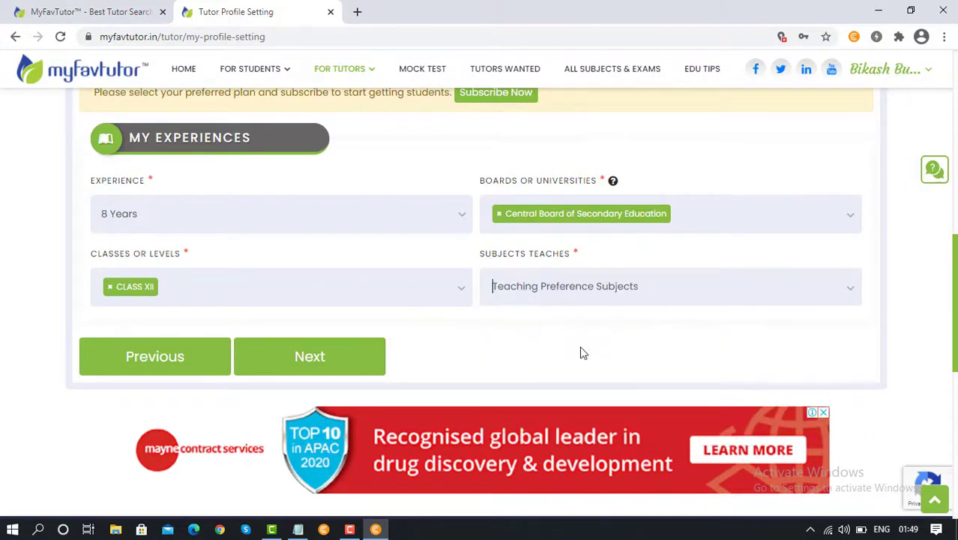
left_click(630, 286)
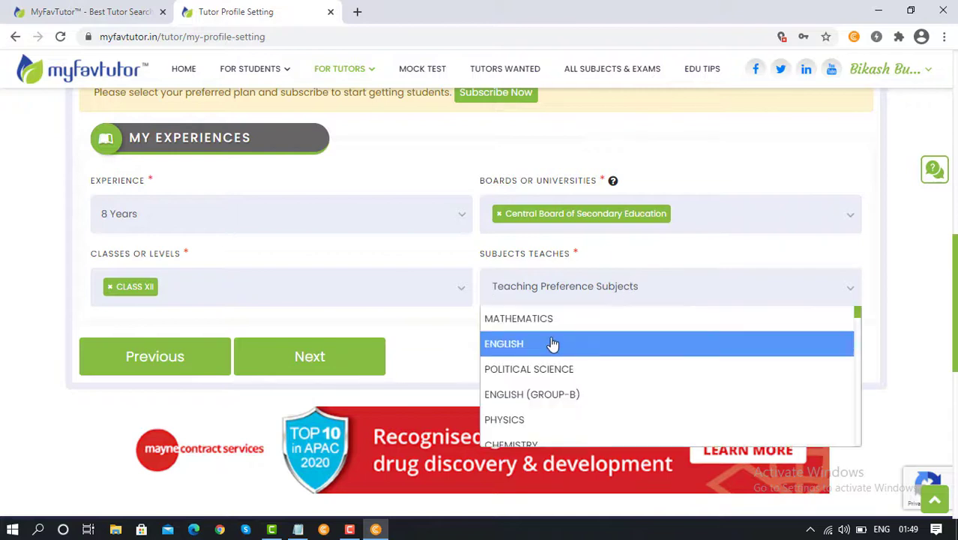
left_click(552, 344)
left_click(606, 291)
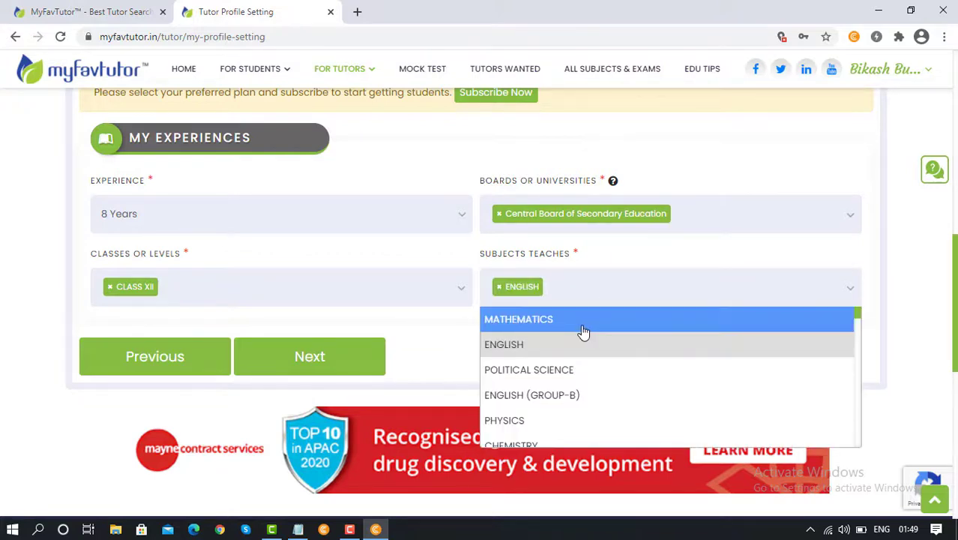
left_click(581, 331)
left_click(618, 396)
left_click(772, 294)
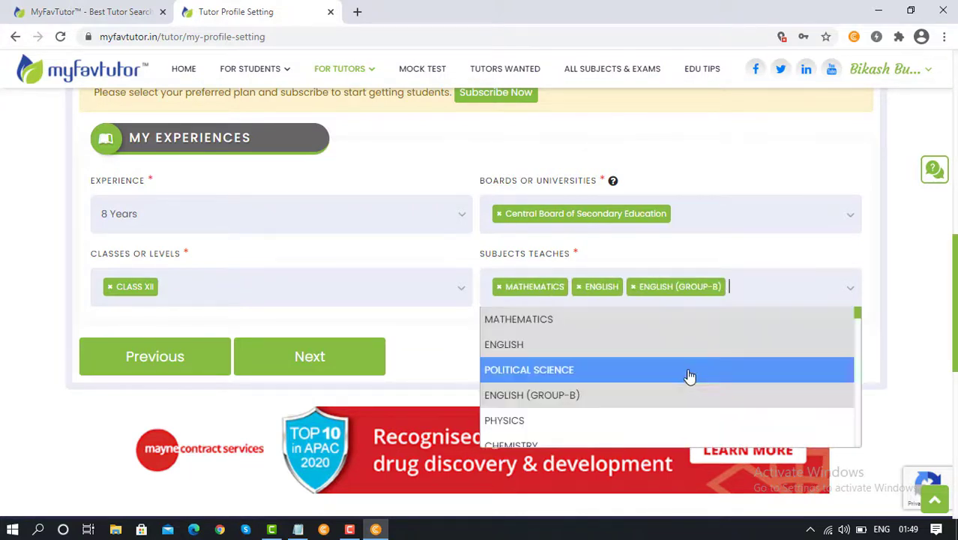
scroll(635, 403, "down", 1)
left_click(558, 377)
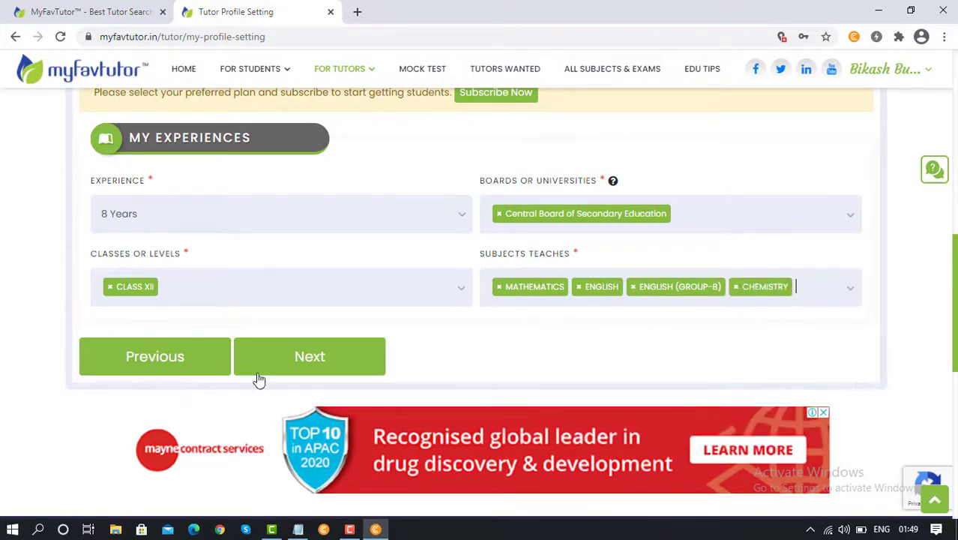
left_click(327, 364)
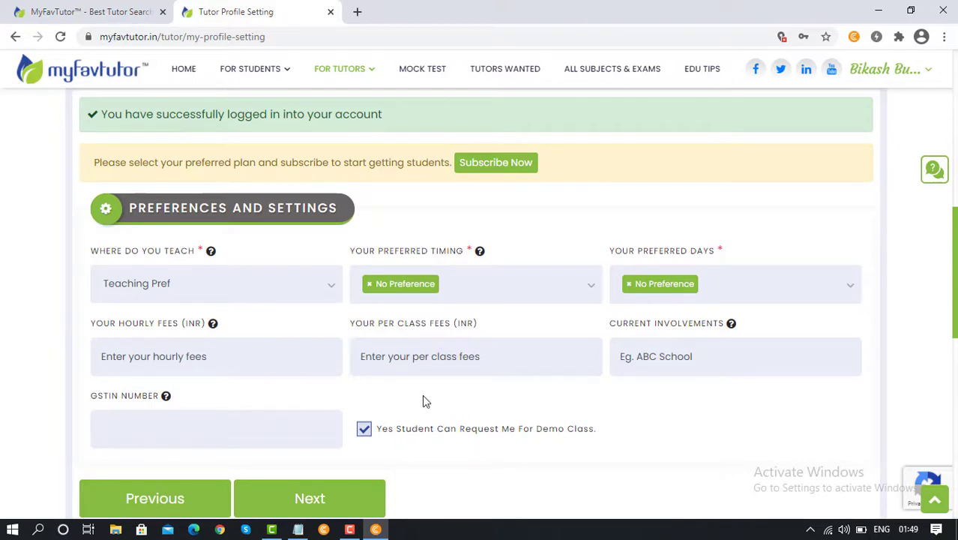
scroll(422, 394, "up", 2)
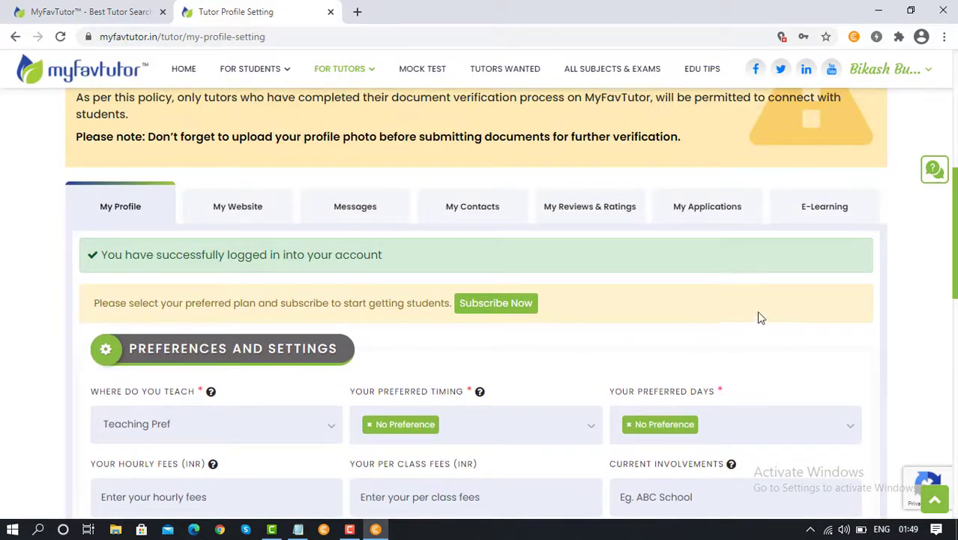
Add Tutor Home, Student Home, Tutor Coaching and Online as teaching locations.
scroll(749, 351, "down", 2)
scroll(745, 393, "down", 3)
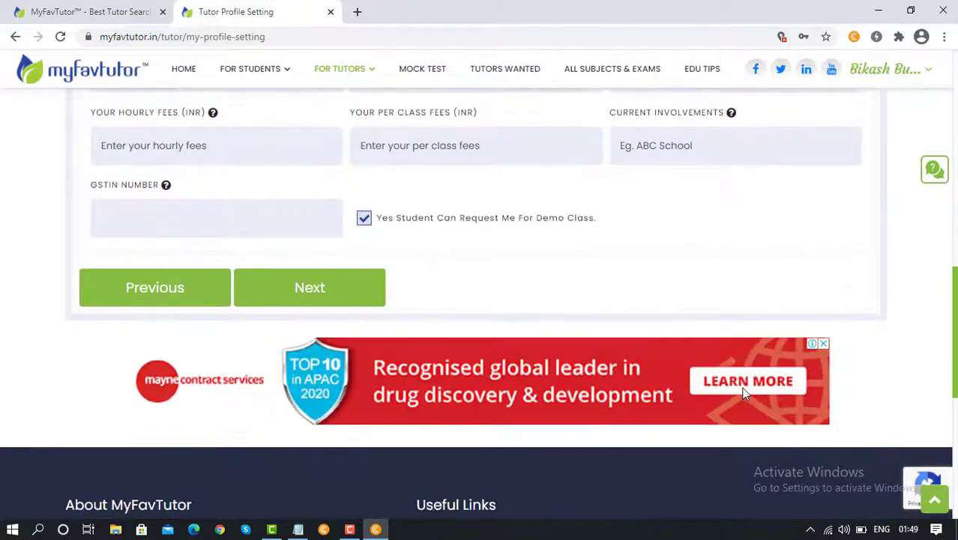
scroll(665, 406, "up", 2)
left_click(200, 215)
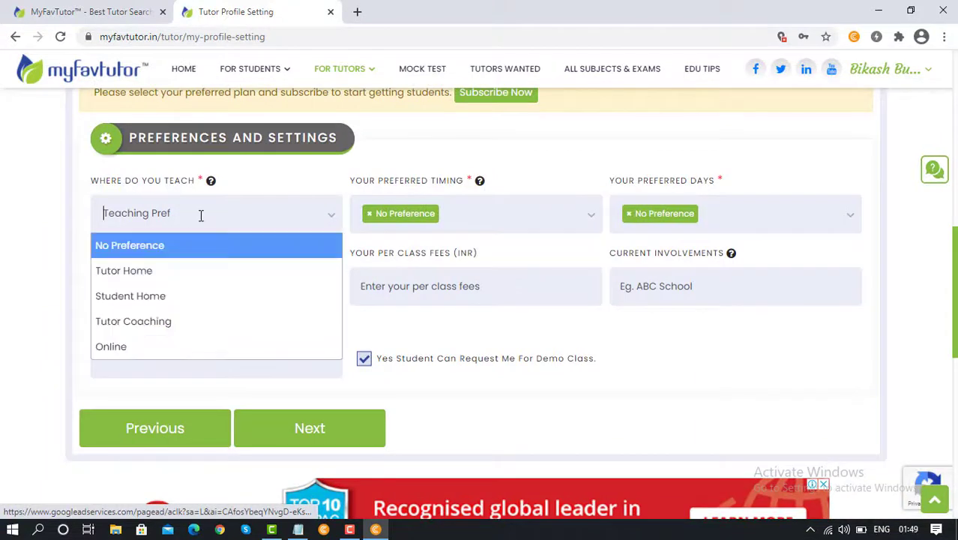
left_click(194, 277)
left_click(243, 223)
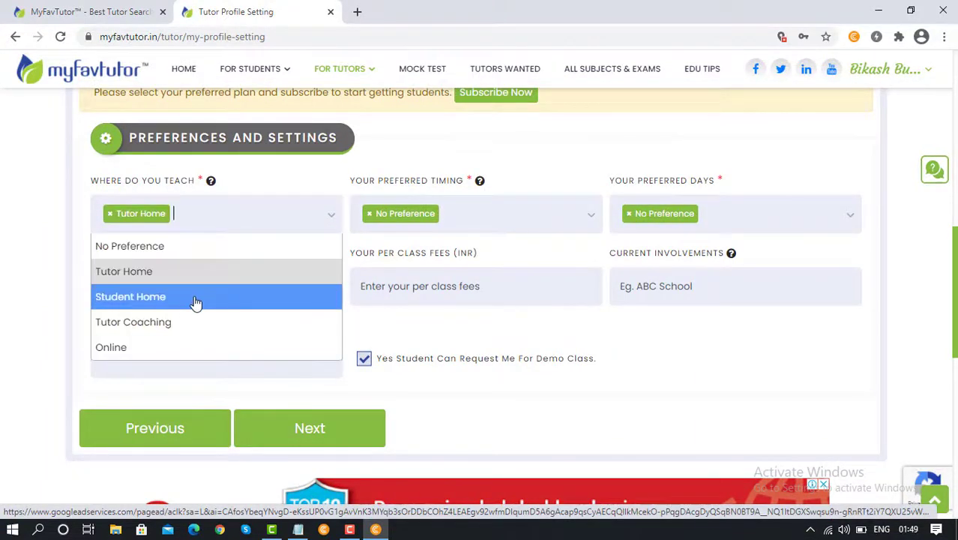
left_click(197, 297)
left_click(269, 228)
left_click(223, 328)
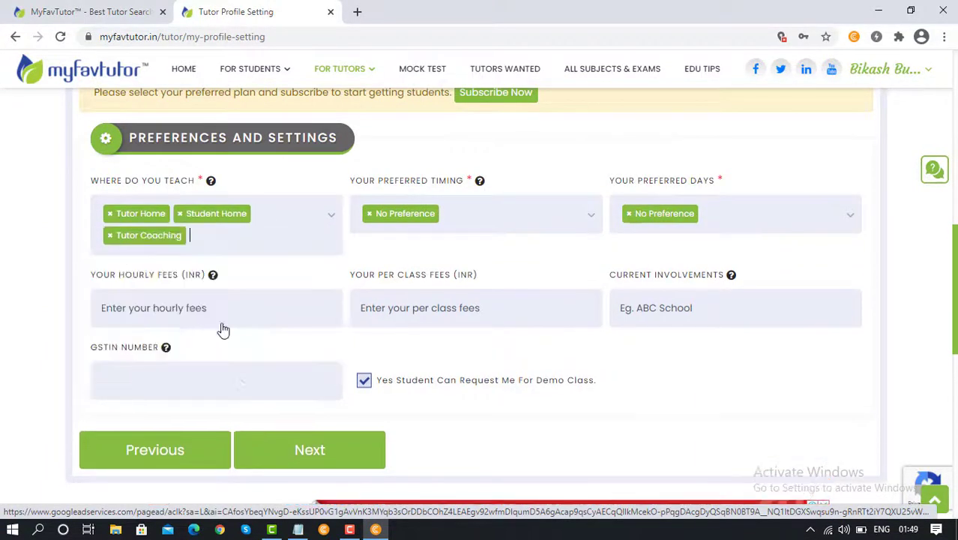
left_click(256, 249)
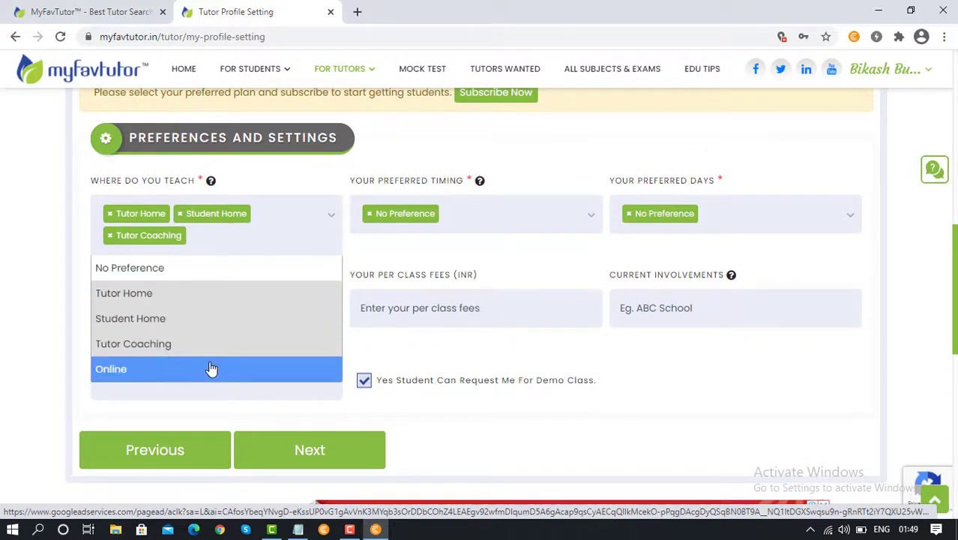
left_click(211, 369)
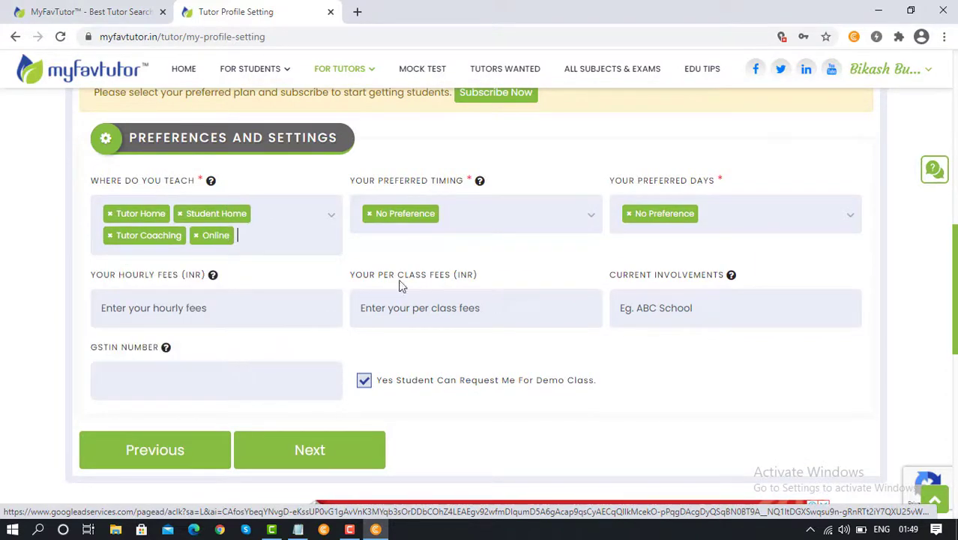
Set the preferred timings to Morning, Afternoon and Evening.
left_click(464, 210)
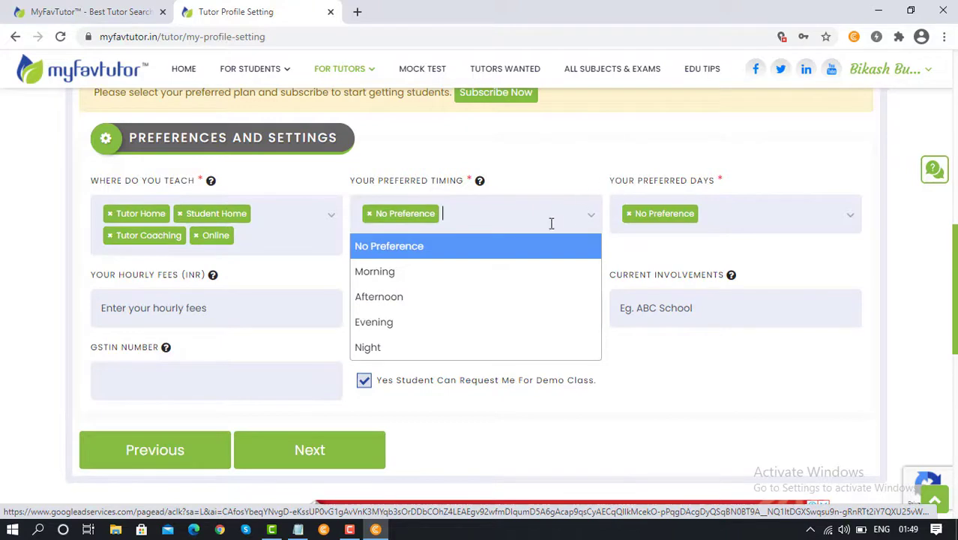
left_click(424, 279)
left_click(510, 223)
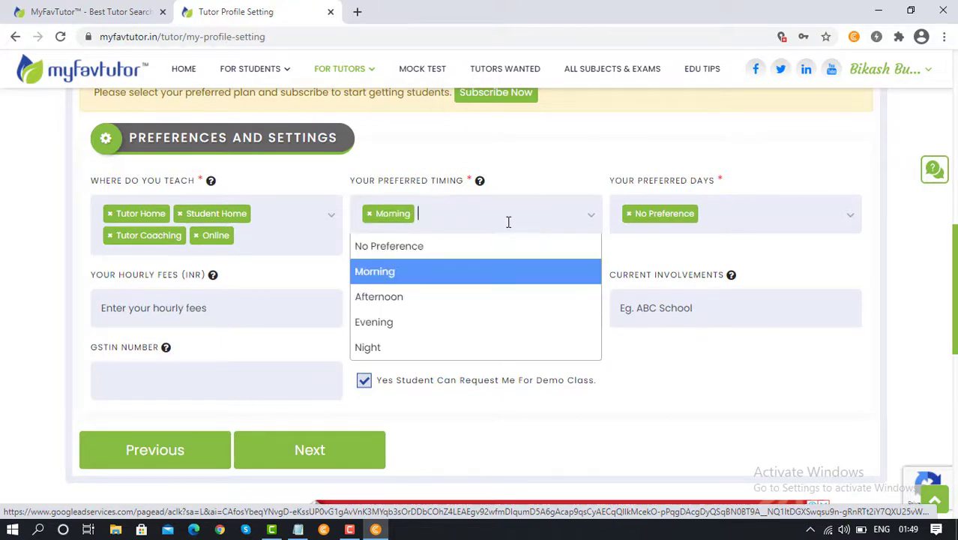
left_click(438, 303)
left_click(526, 216)
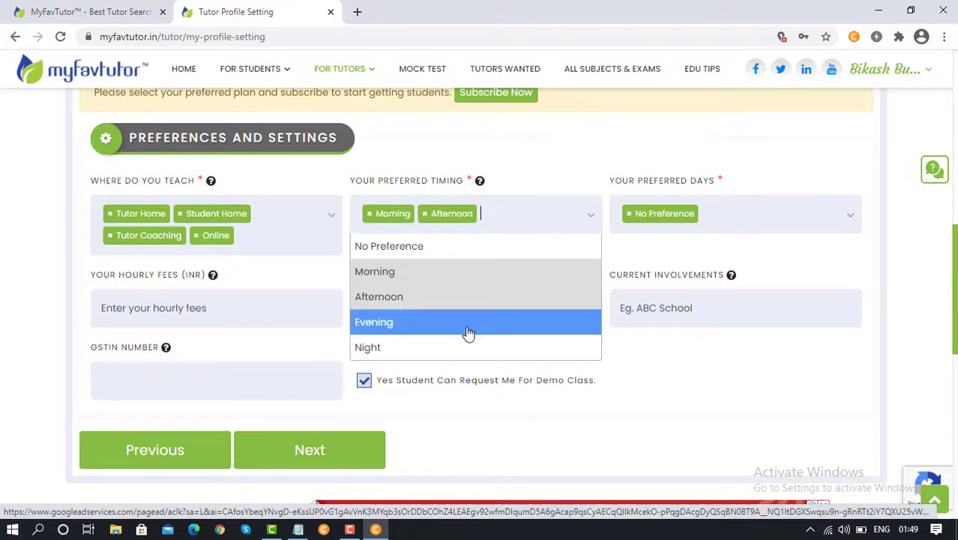
left_click(465, 333)
Select Monday through Saturday as the preferred days instead of No Preference.
left_click(745, 215)
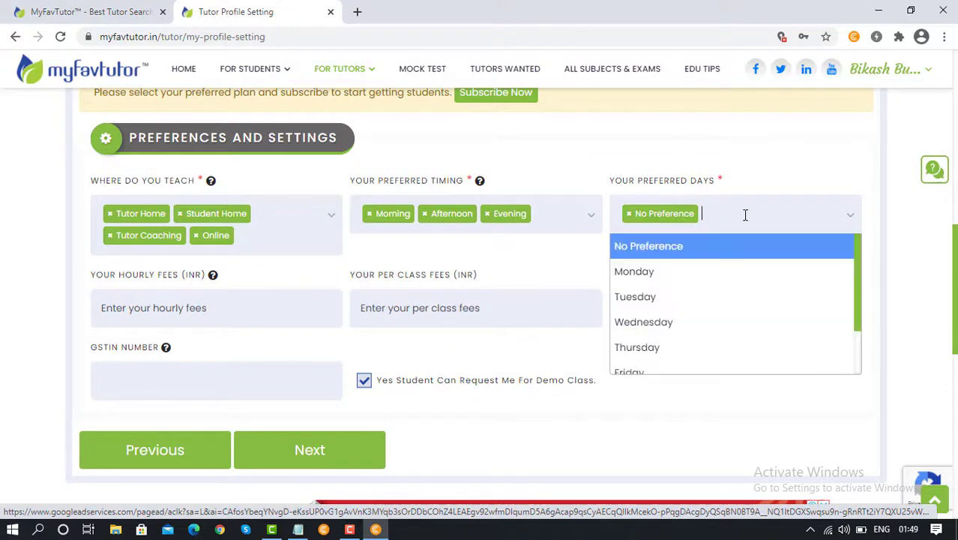
left_click_drag(699, 285, 676, 343)
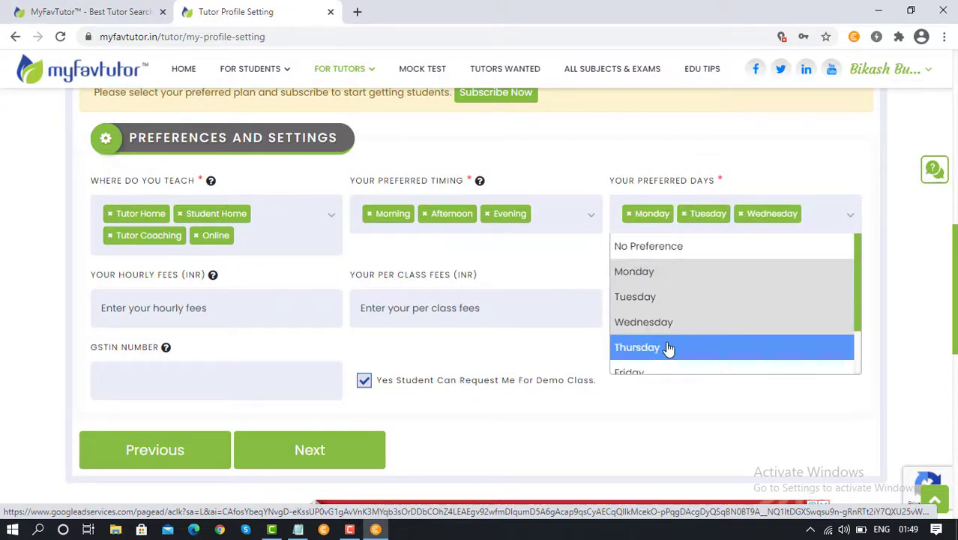
left_click(671, 348)
key("Down")
scroll(687, 346, "down", 1)
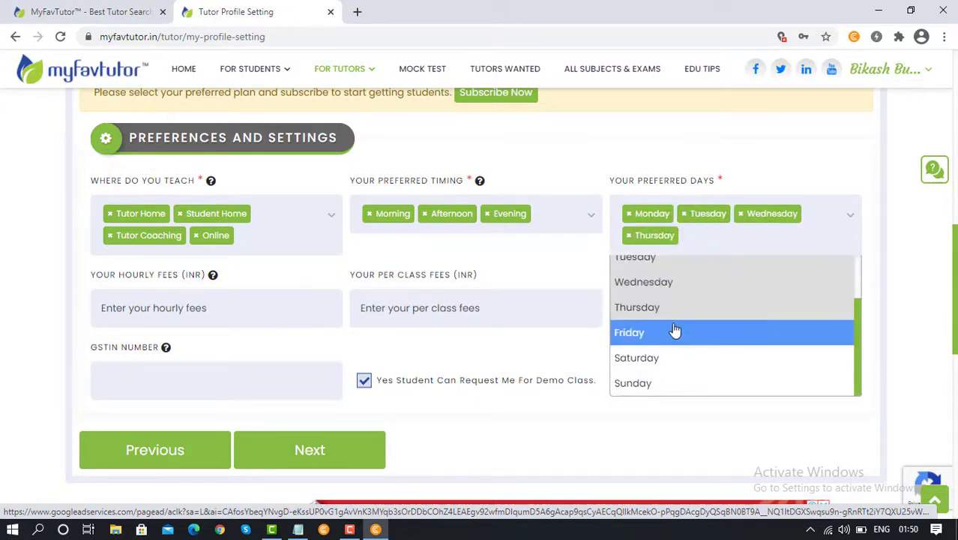
left_click_drag(675, 331, 674, 356)
left_click(262, 308)
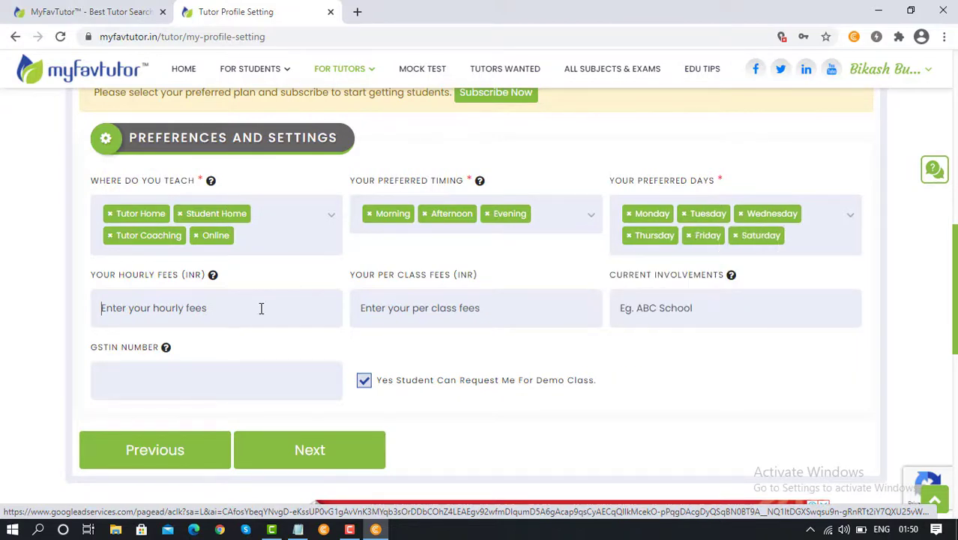
Enter 200 INR as both the hourly fee and the per class fee.
type("200")
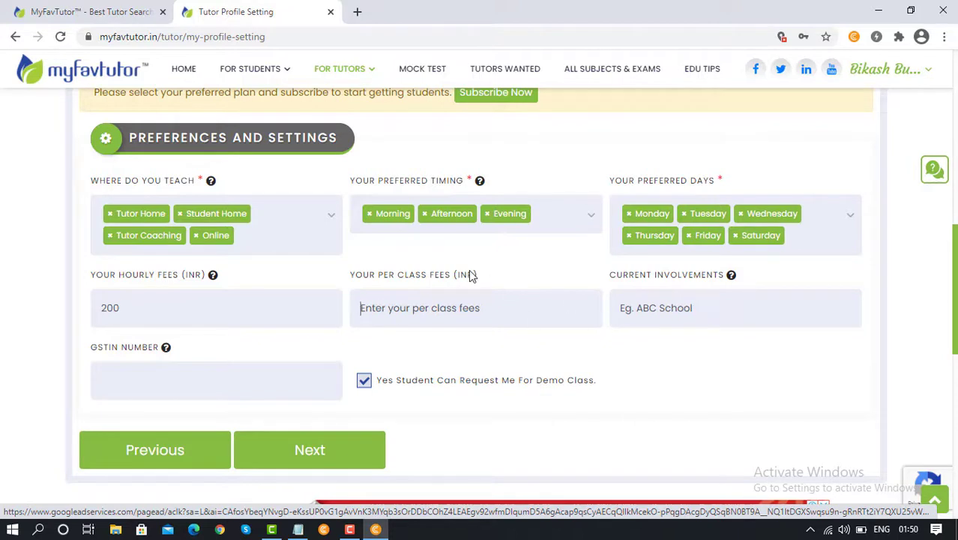
left_click(478, 291)
type("200")
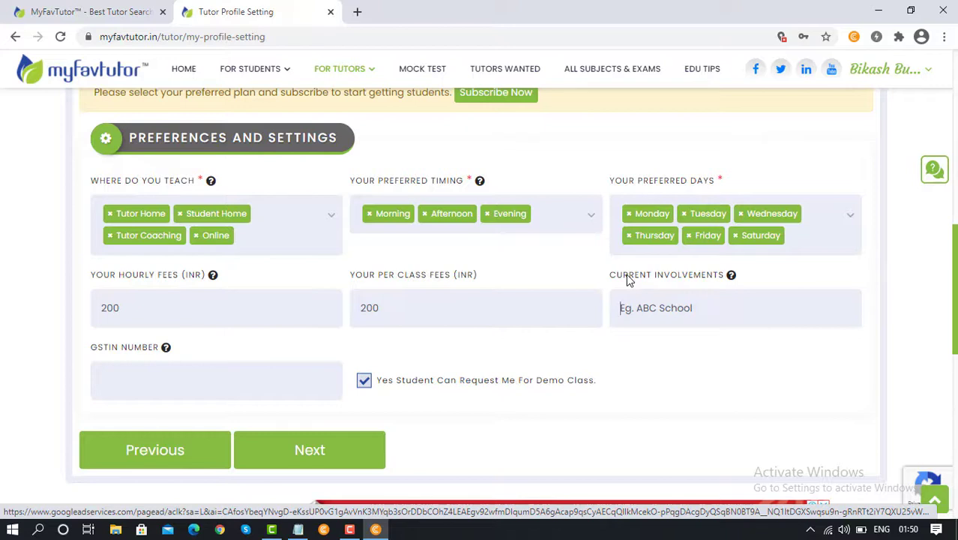
left_click(636, 279)
mouse_move(166, 350)
Advance to Upload Documents and show the Qualifications and Experiences upload area.
left_click(317, 447)
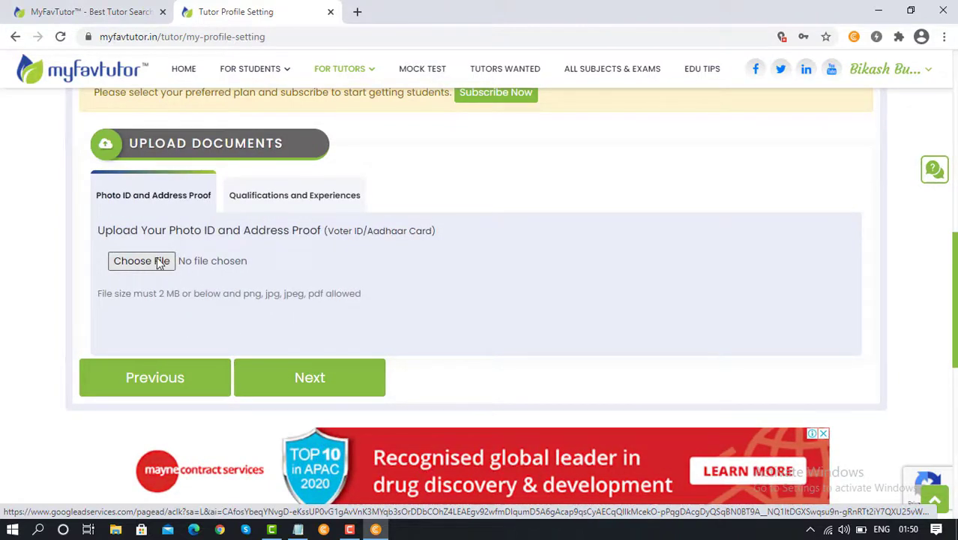
left_click(316, 209)
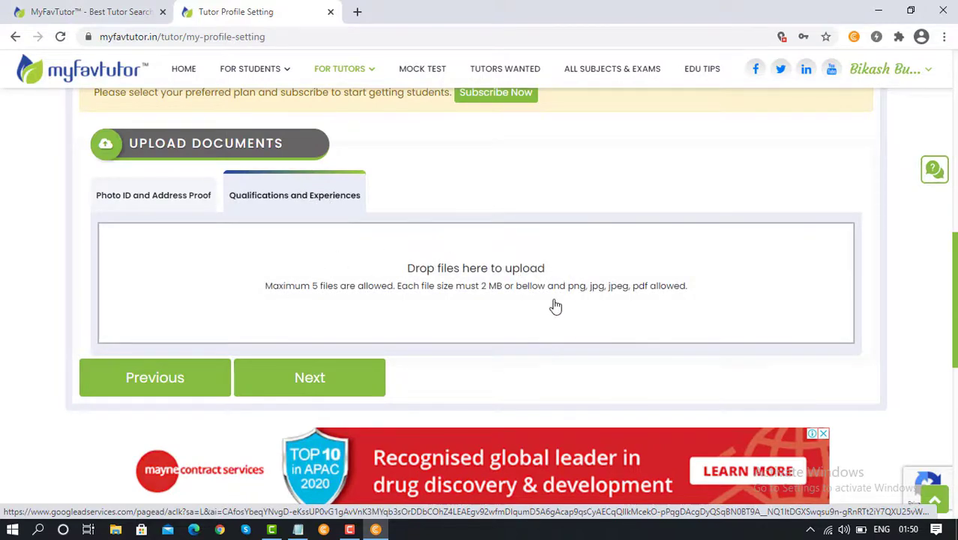
scroll(513, 409, "up", 4)
scroll(550, 419, "down", 3)
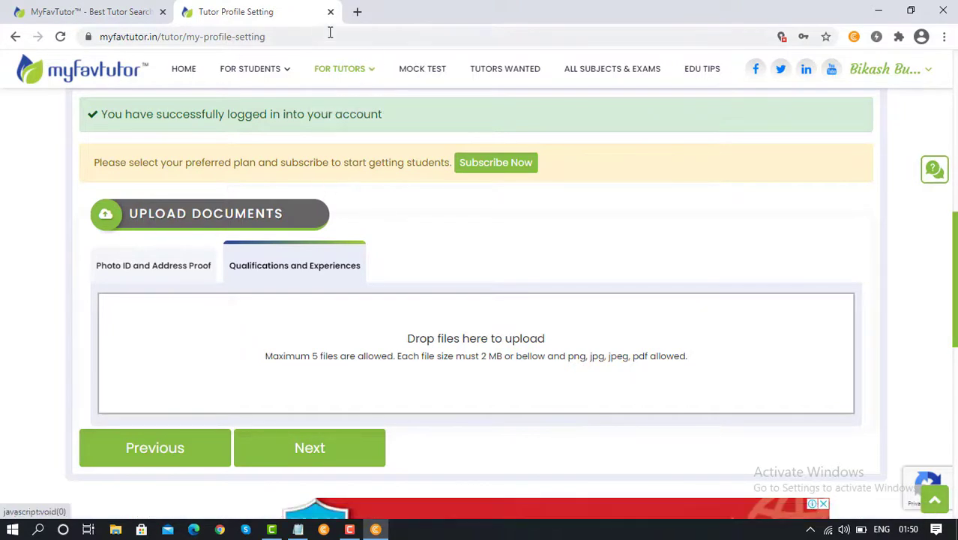
Return to the homepage tab and scroll up to the Find Tutors Near You banner.
left_click(124, 12)
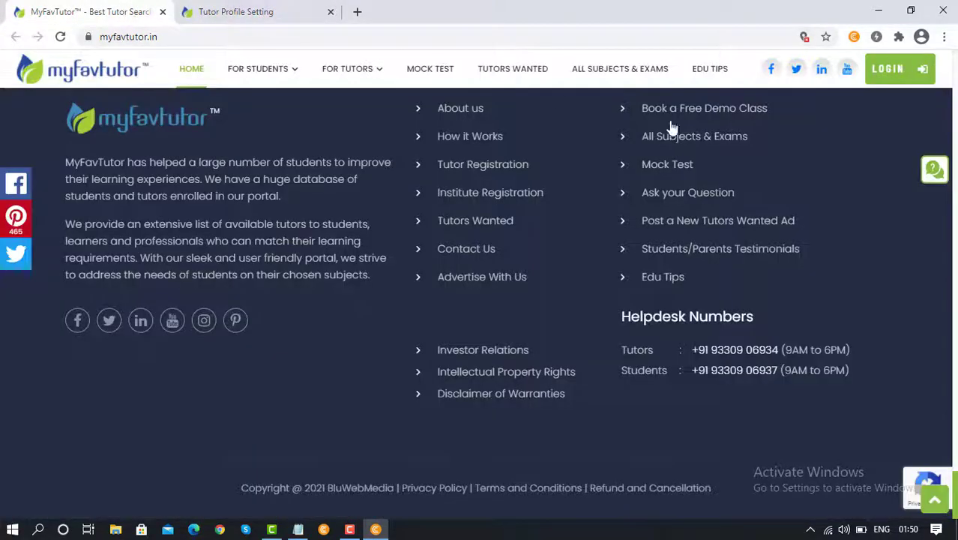
scroll(928, 394, "up", 5)
scroll(929, 394, "up", 15)
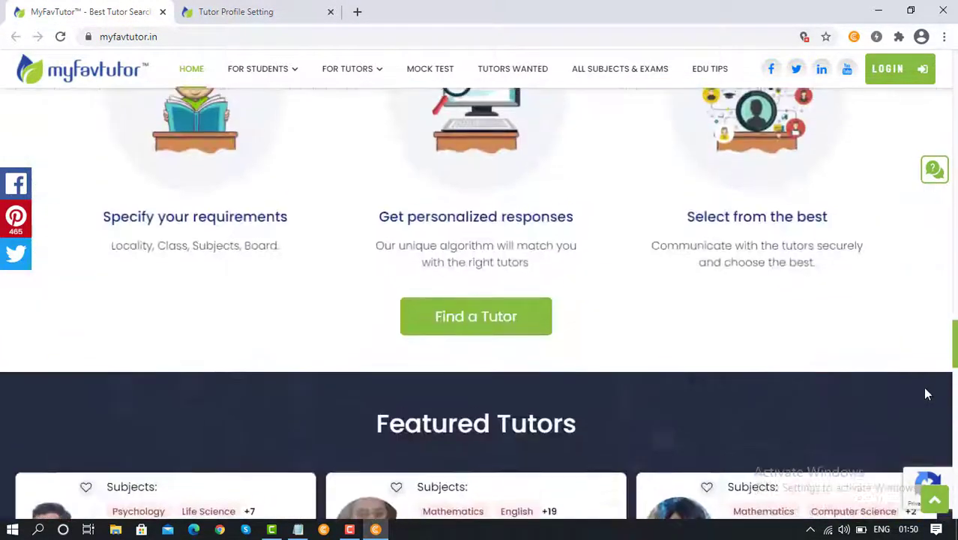
scroll(927, 390, "up", 10)
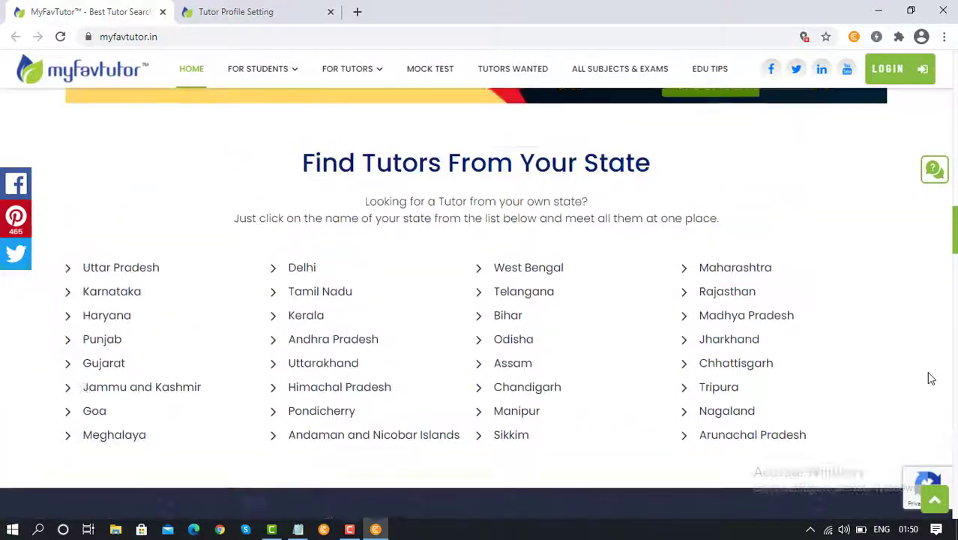
scroll(930, 376, "up", 3)
scroll(929, 375, "down", 6)
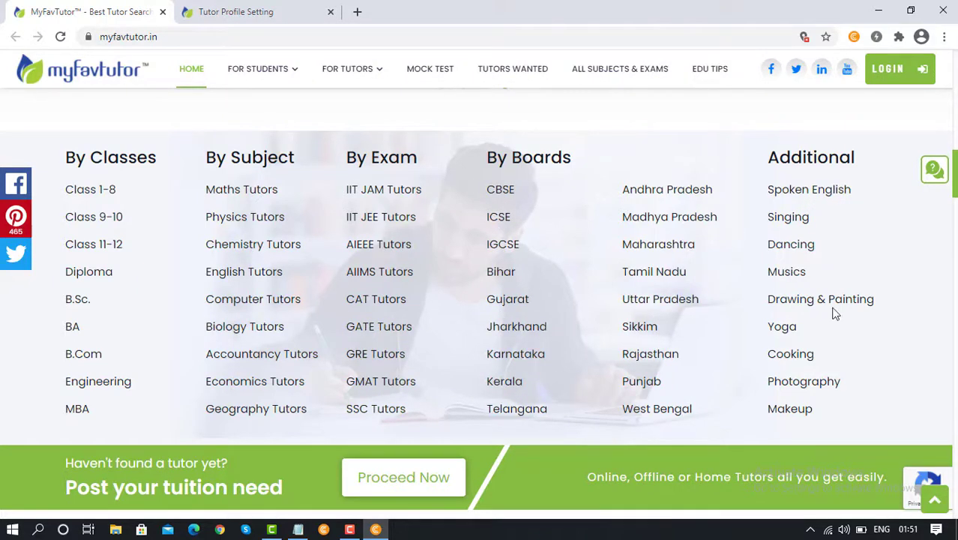
scroll(813, 360, "up", 15)
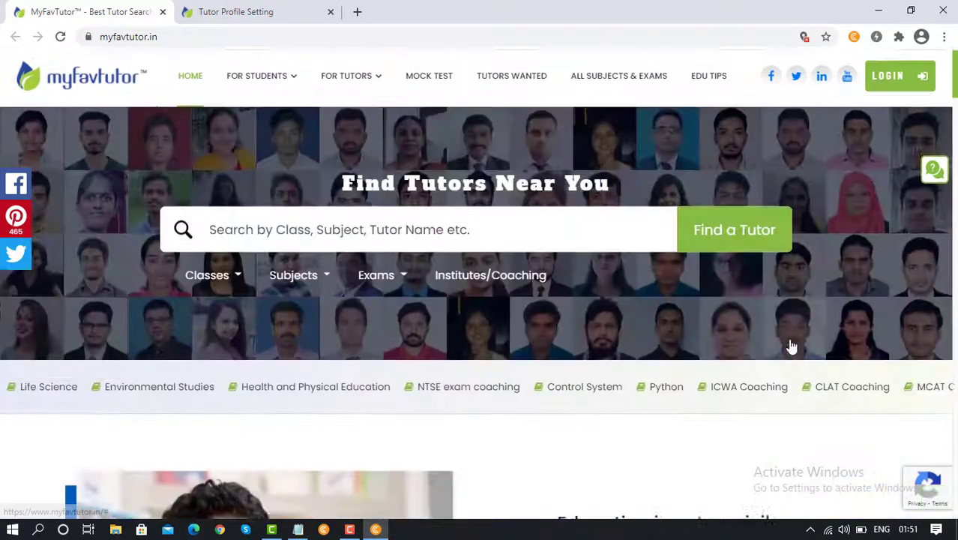
Open the homepage Subjects dropdown and scroll through the subjects list.
left_click(310, 279)
scroll(310, 281, "down", 1)
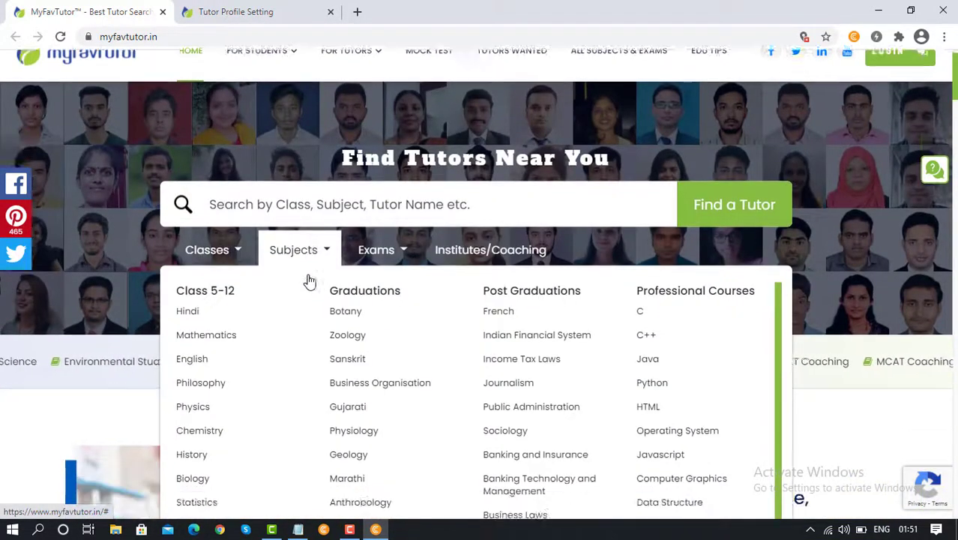
scroll(310, 281, "down", 3)
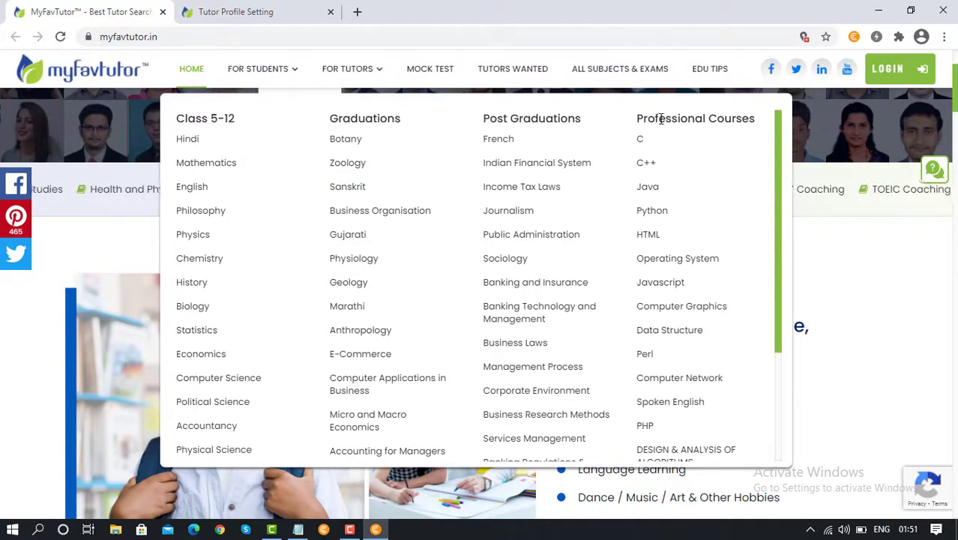
scroll(688, 243, "down", 4)
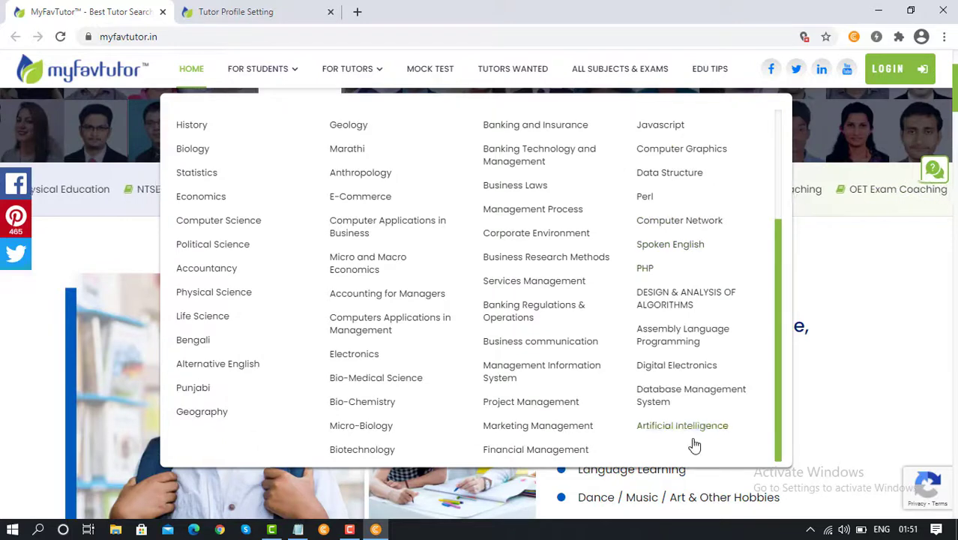
scroll(697, 331, "up", 4)
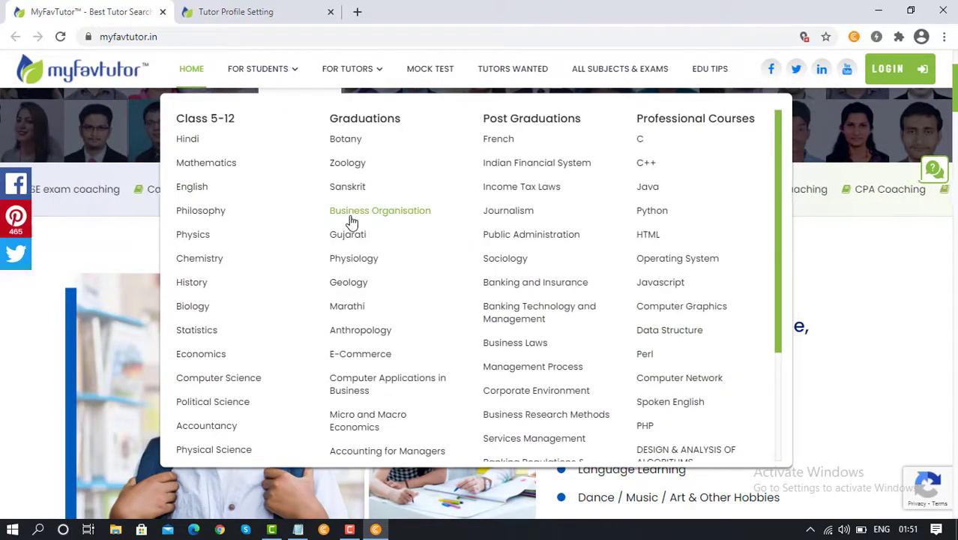
scroll(348, 225, "up", 1)
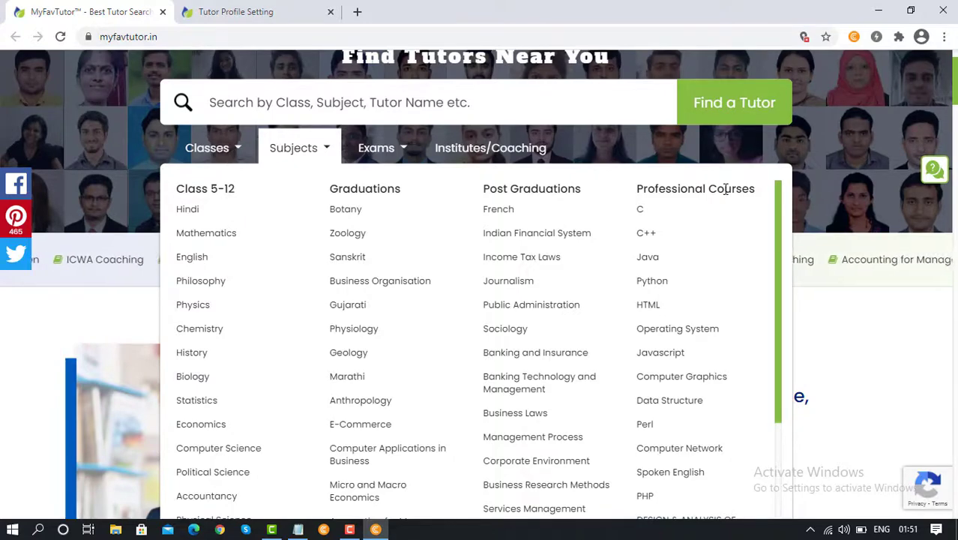
Browse the Classes list, then bring up the Exams coaching categories.
mouse_move(214, 153)
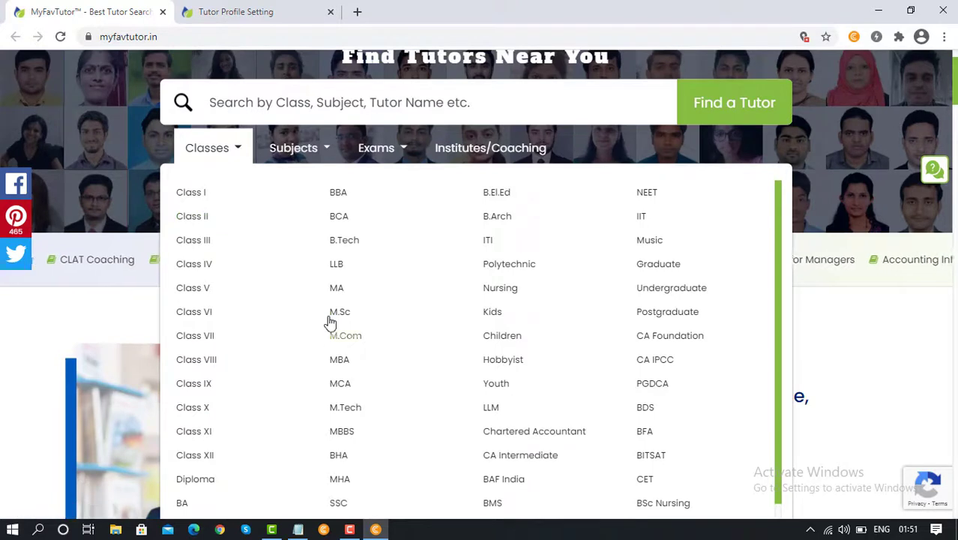
scroll(308, 304, "down", 1)
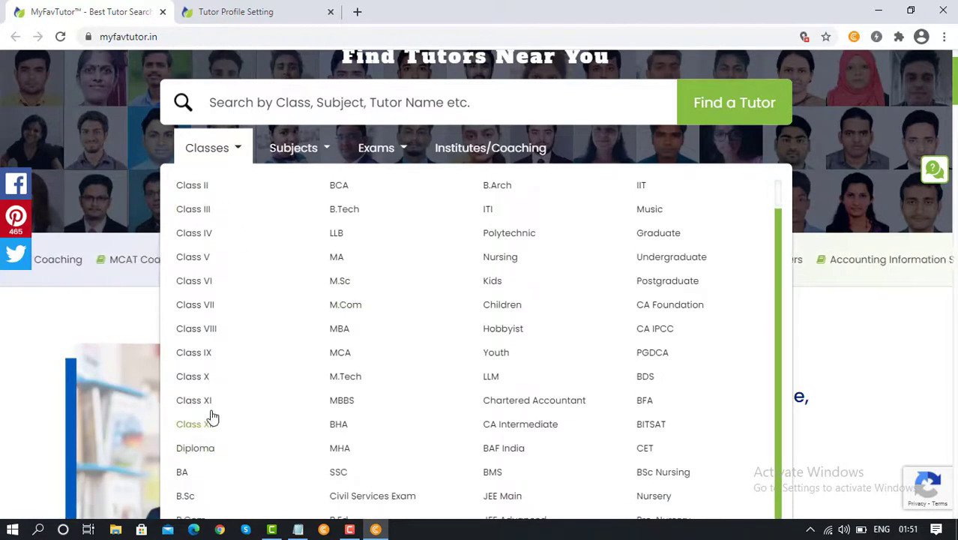
scroll(227, 281, "up", 1)
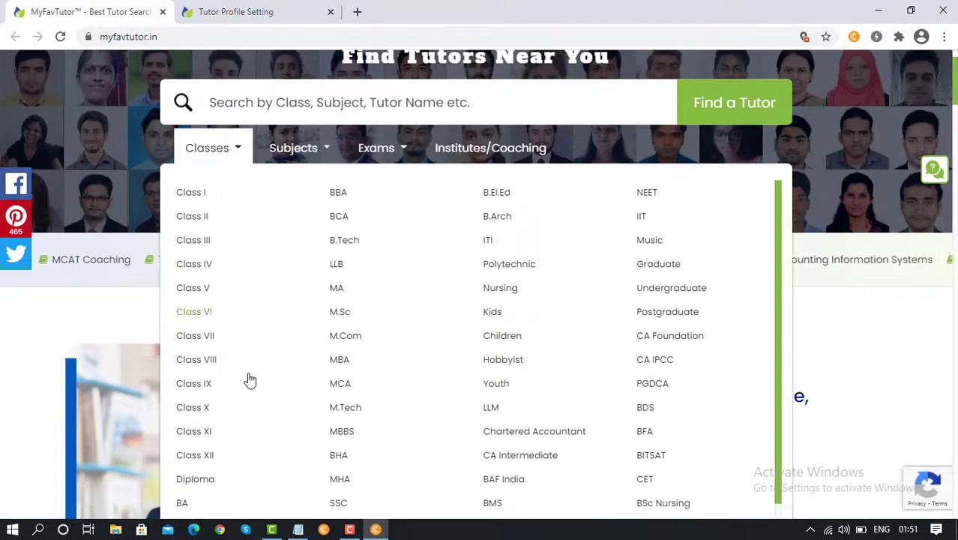
scroll(324, 293, "down", 4)
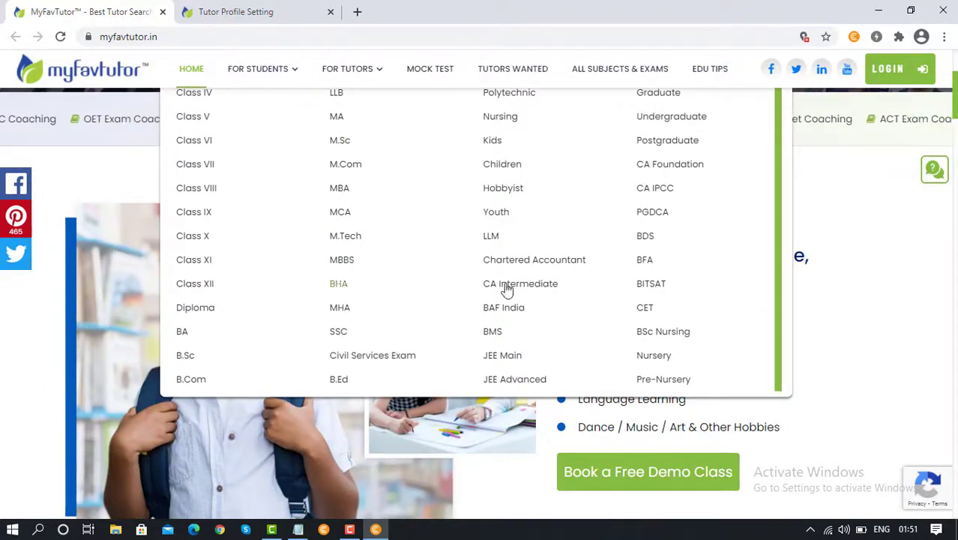
scroll(574, 302, "up", 1)
scroll(726, 302, "up", 3)
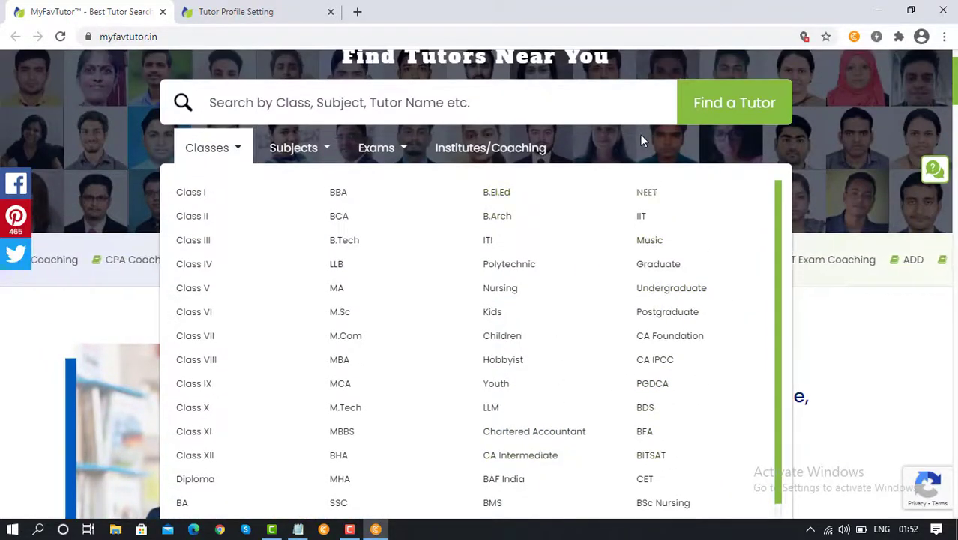
mouse_move(396, 154)
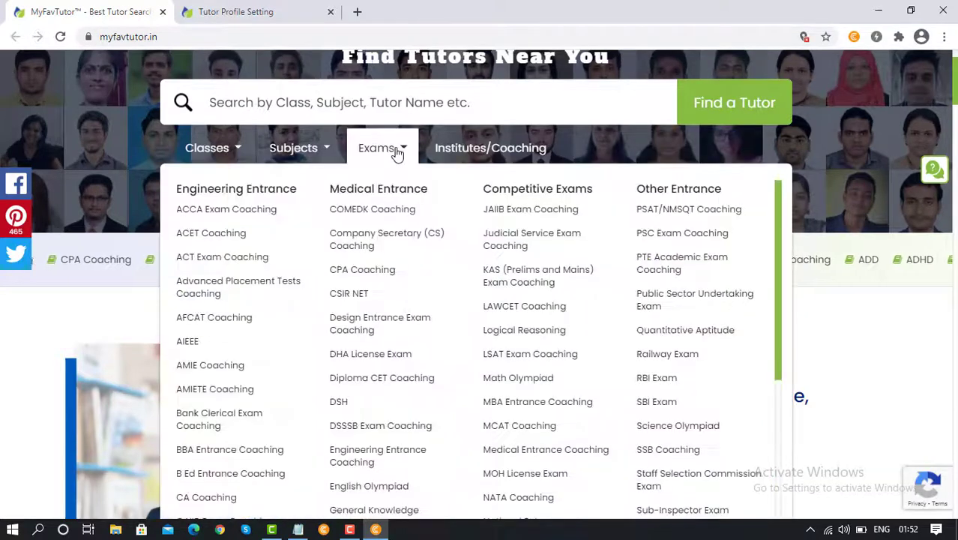